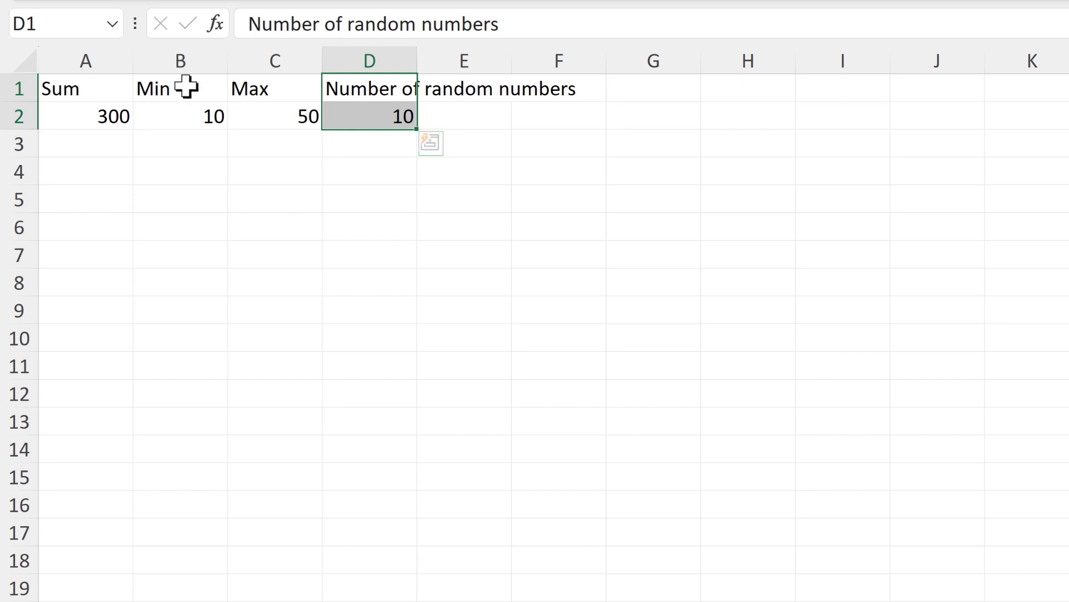
Review the Min, Max and Sum headings and their values in row 2.
left_click_drag(184, 87, 205, 116)
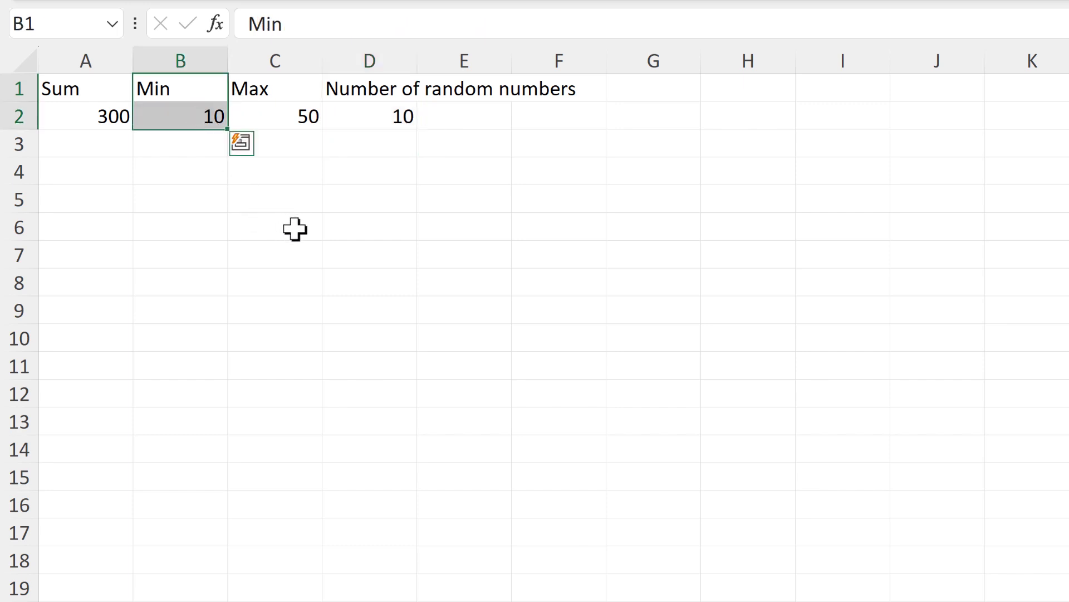
left_click_drag(279, 95, 282, 114)
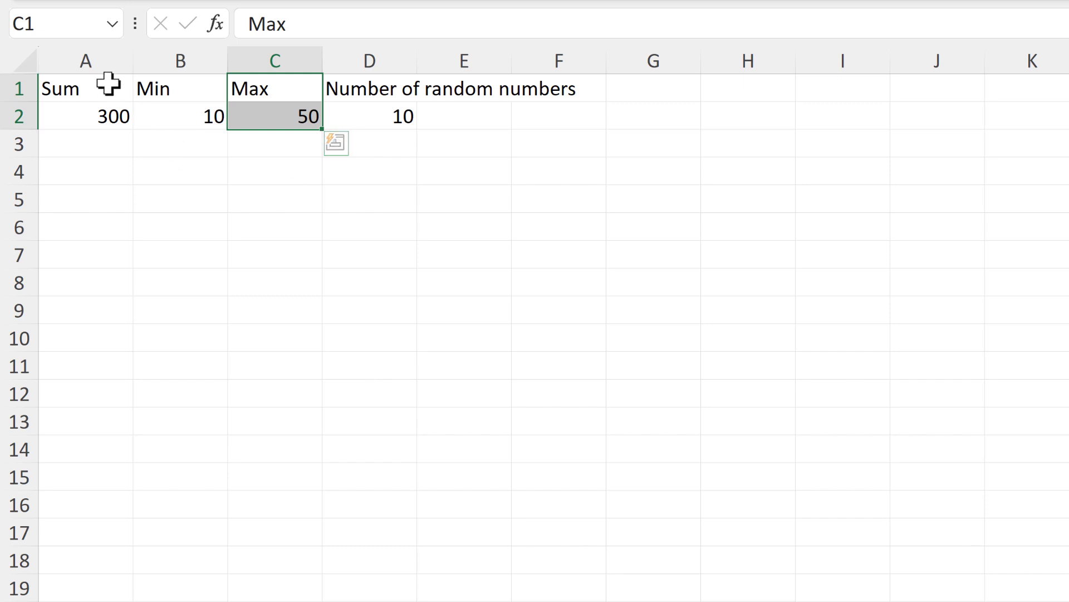
left_click_drag(109, 83, 110, 115)
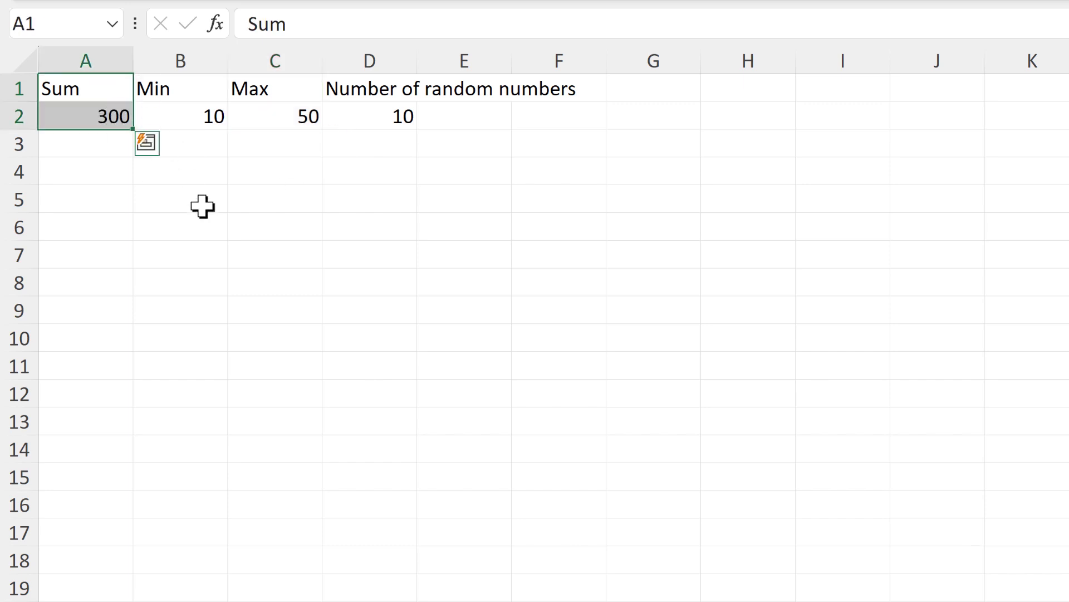
Enter =RANDBETWEEN($B$2,$C$2) in A4 with absolute references to the Min and Max.
left_click(80, 172)
type("=")
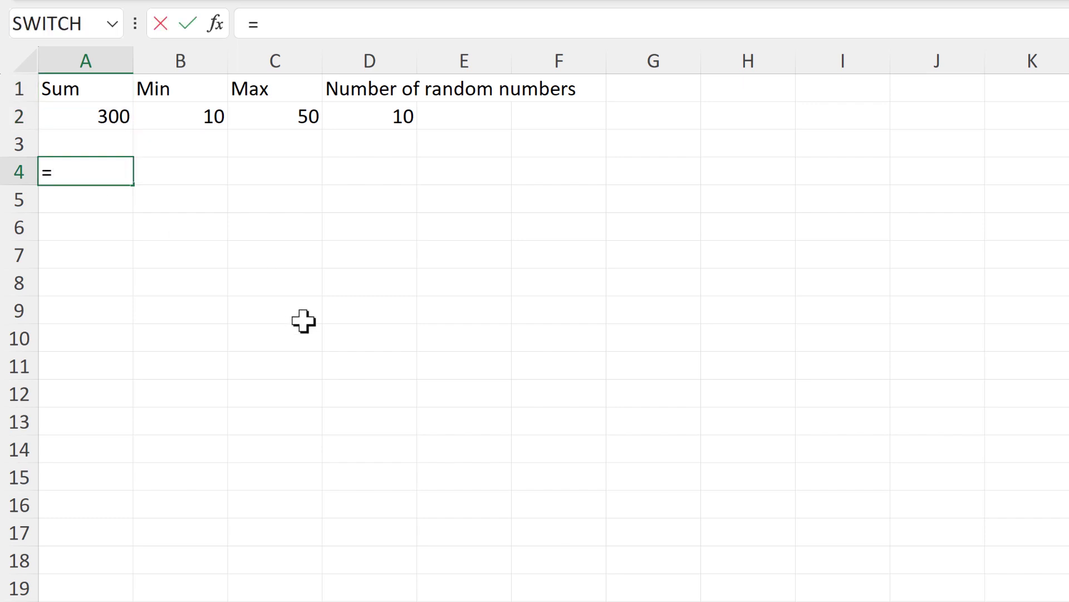
type("randb")
key("Tab")
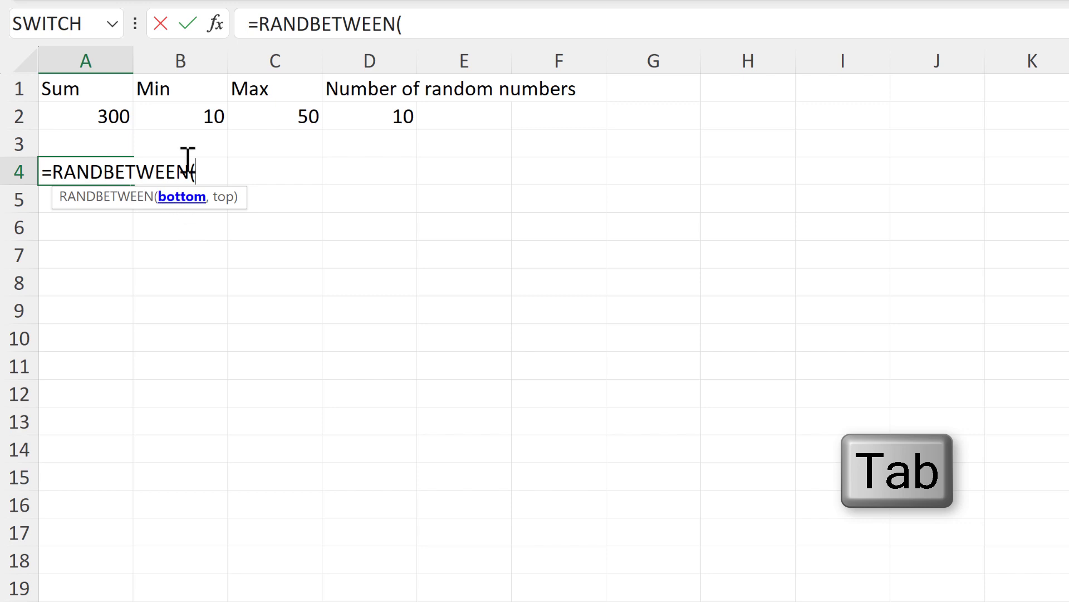
left_click(184, 117)
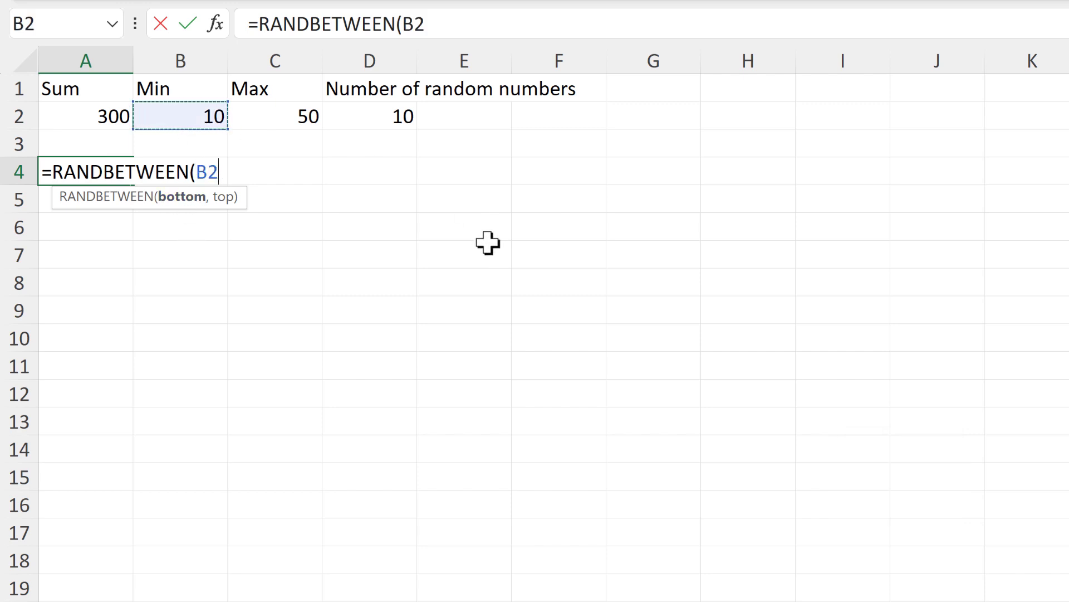
key("F4")
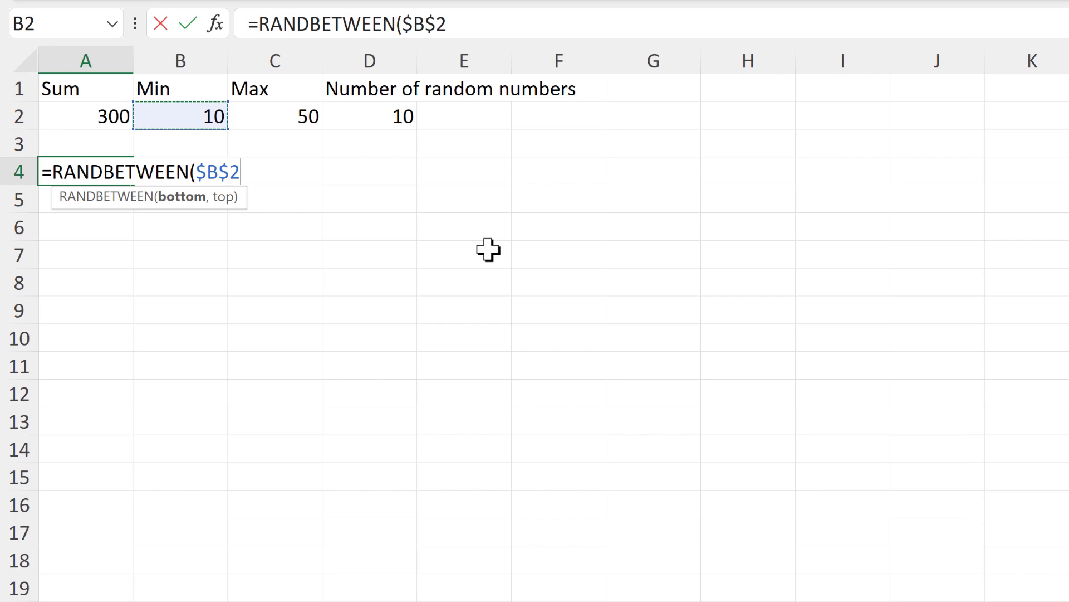
type(",")
left_click(290, 118)
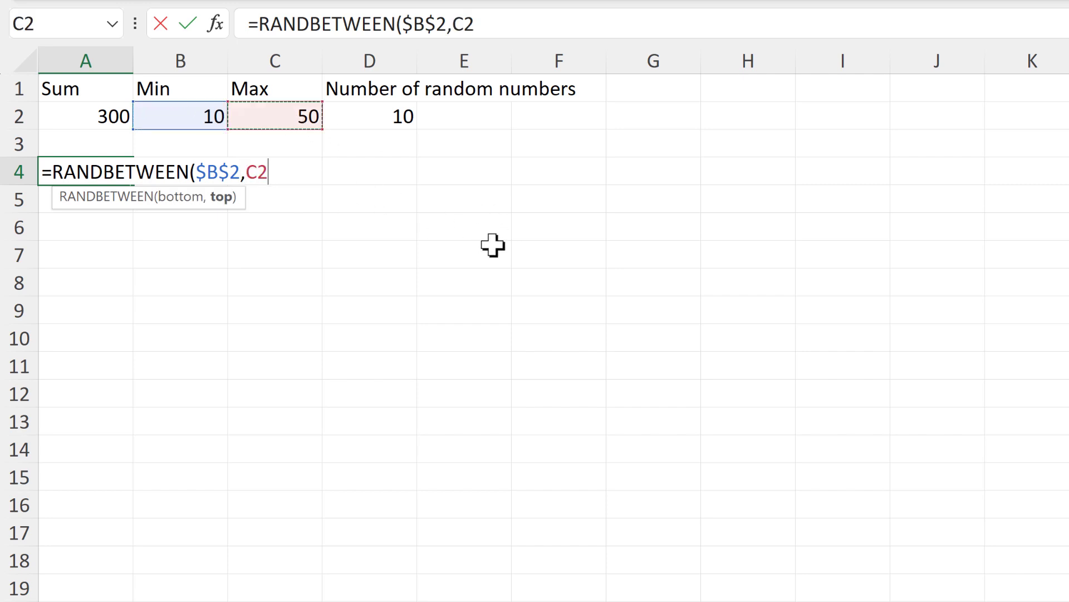
key("F4")
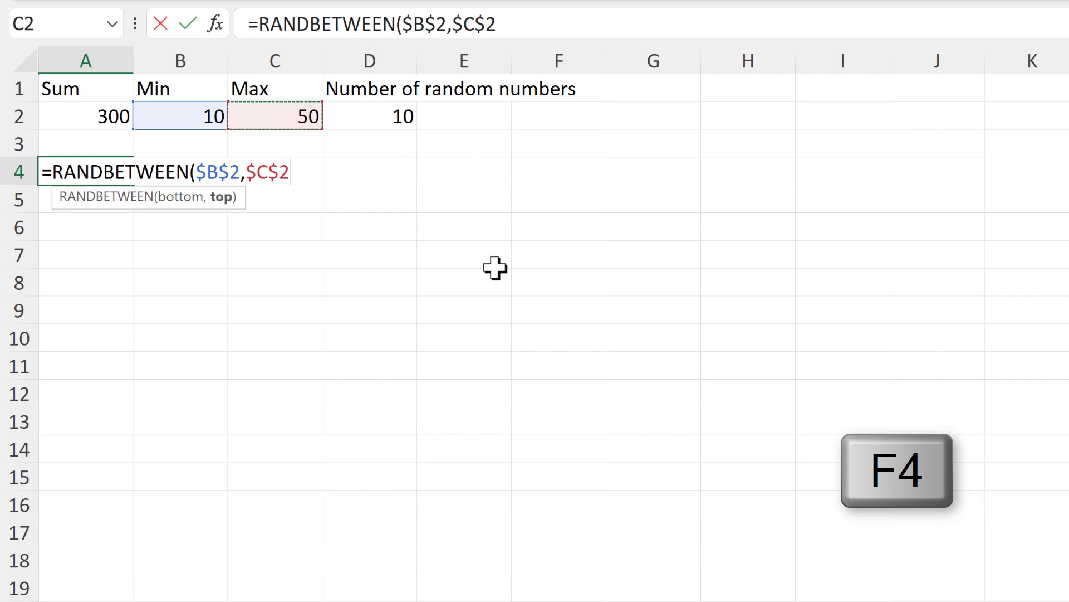
type(")")
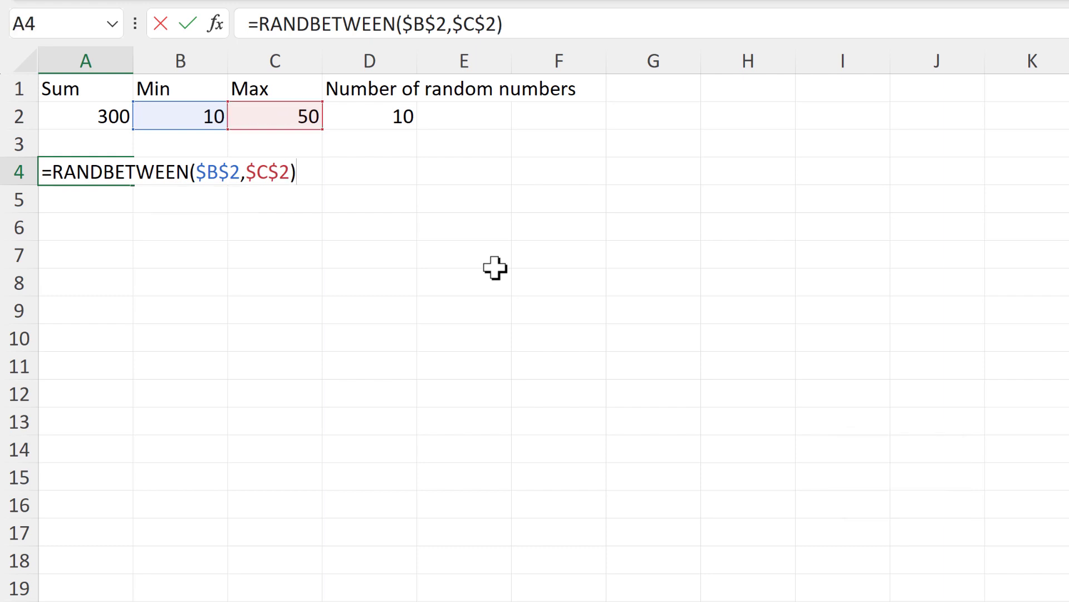
key("Return")
Fill the RANDBETWEEN formula from A4 down to A13.
left_click(124, 177)
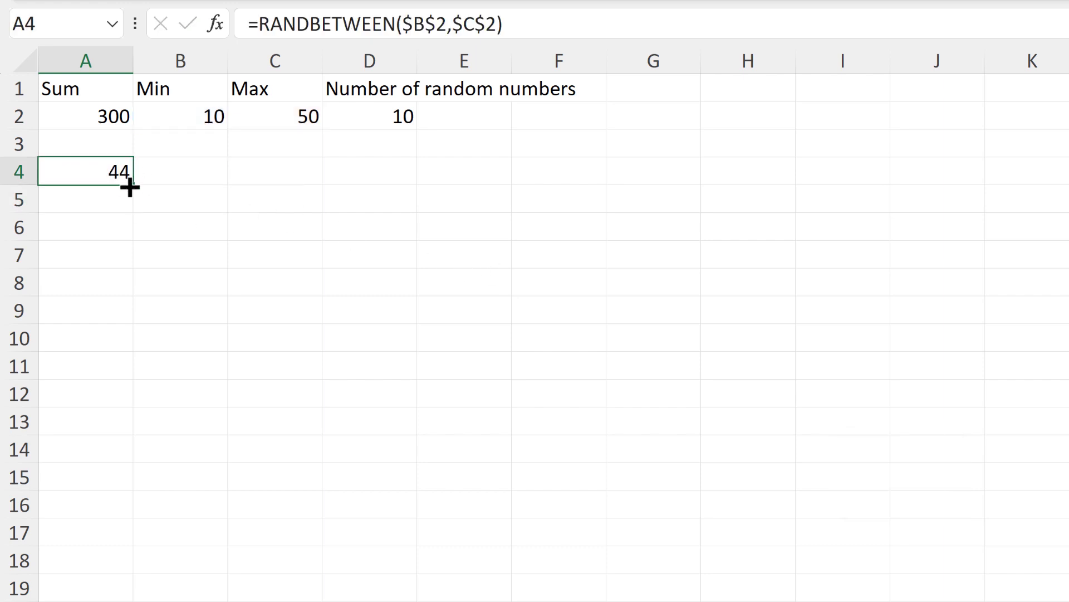
left_click_drag(130, 188, 88, 423)
left_click(73, 475)
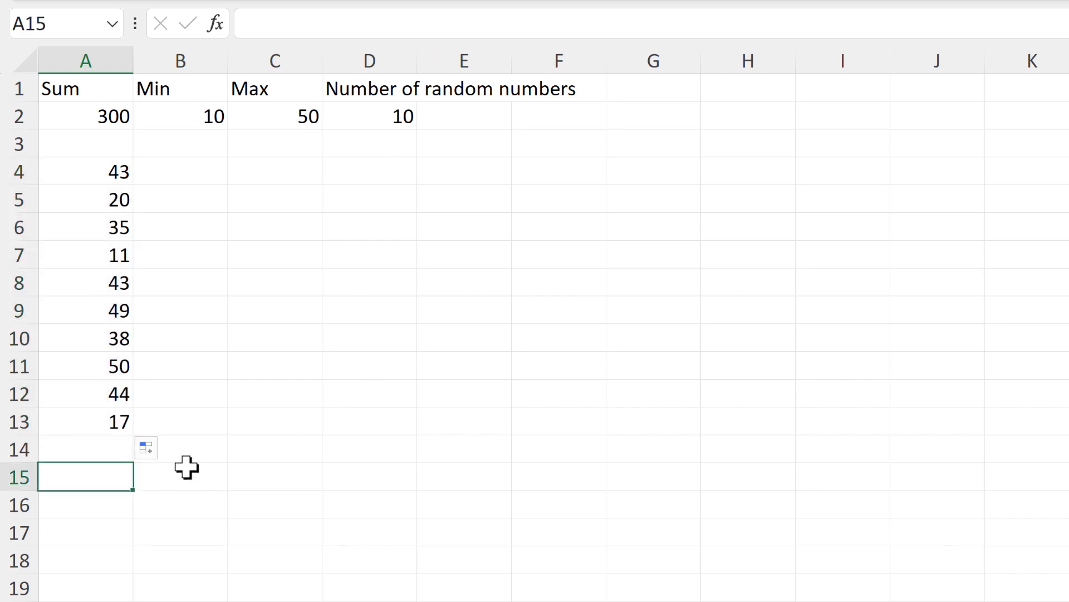
Enter =SUM(A4:A13) in A15 to total the random numbers (282).
type("=sum")
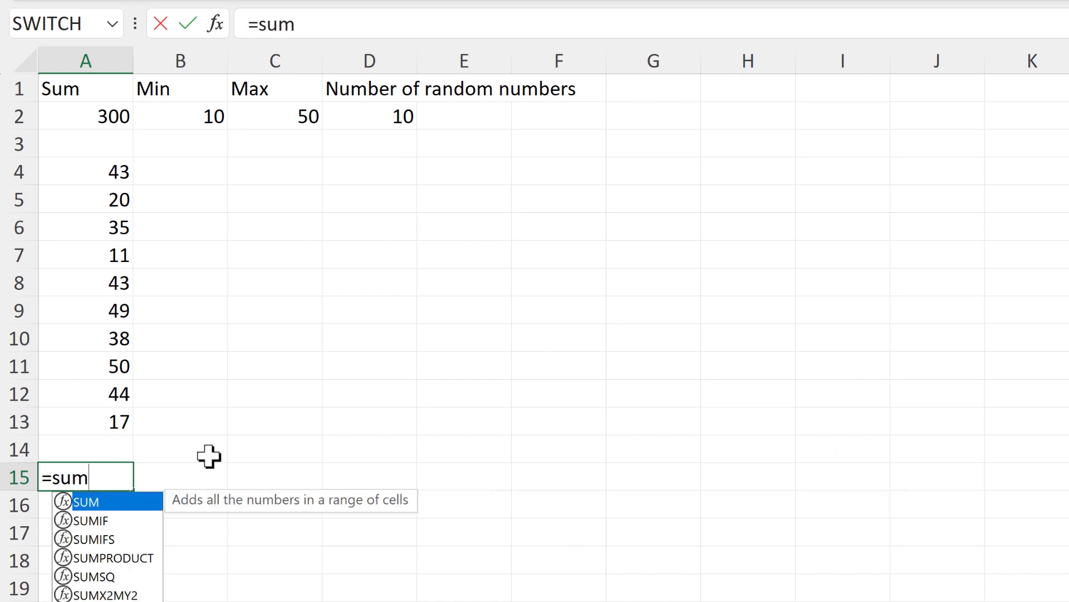
key("Tab")
left_click_drag(90, 181, 151, 413)
key("Return")
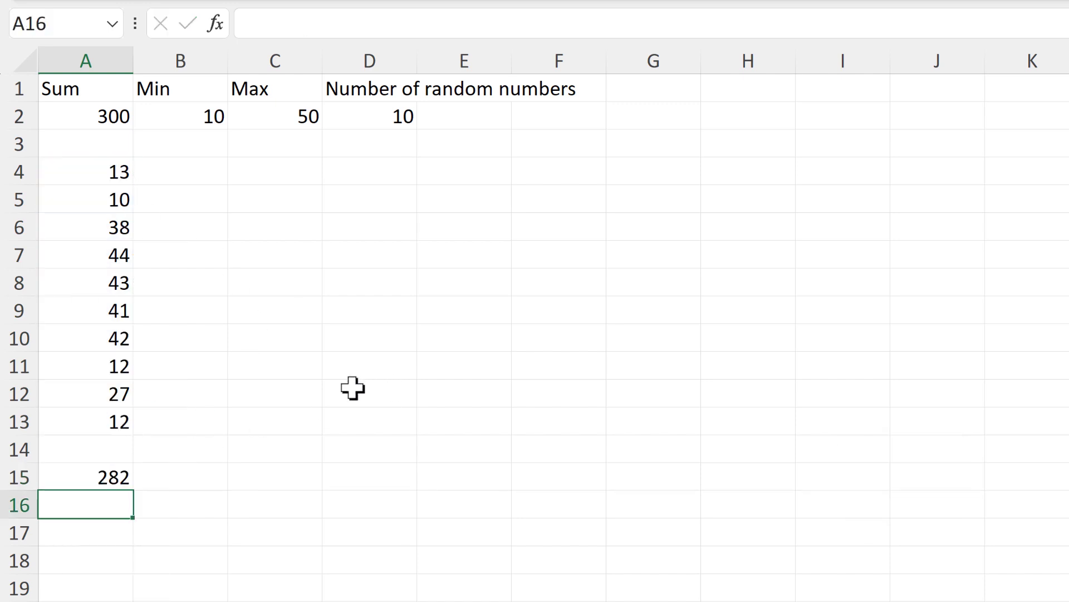
Point out the random numbers, the Min and Max bounds, and the 300 target.
left_click_drag(100, 178, 95, 422)
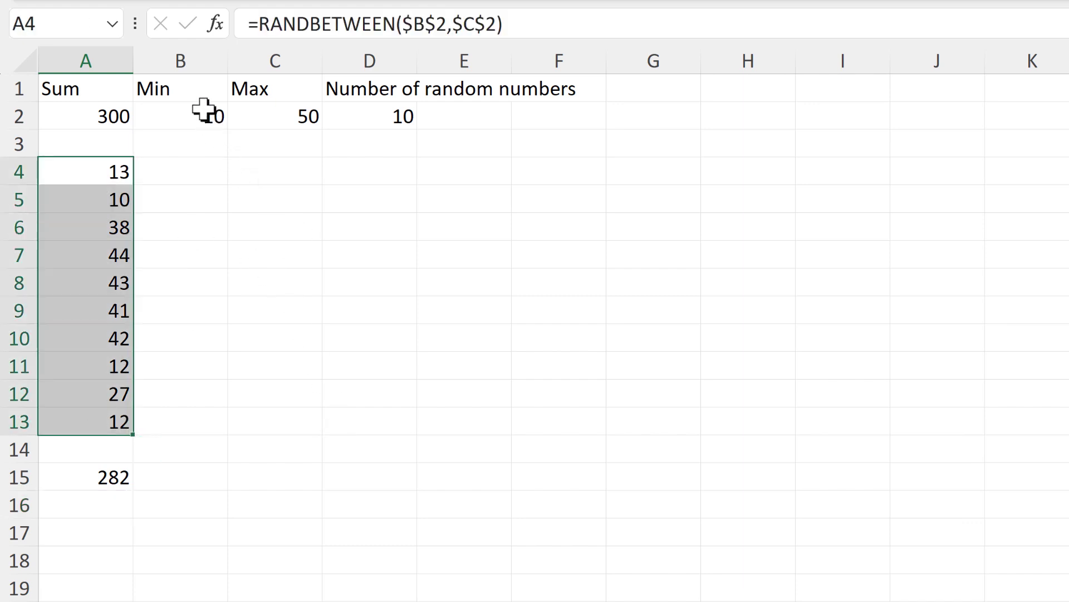
left_click_drag(205, 114, 262, 118)
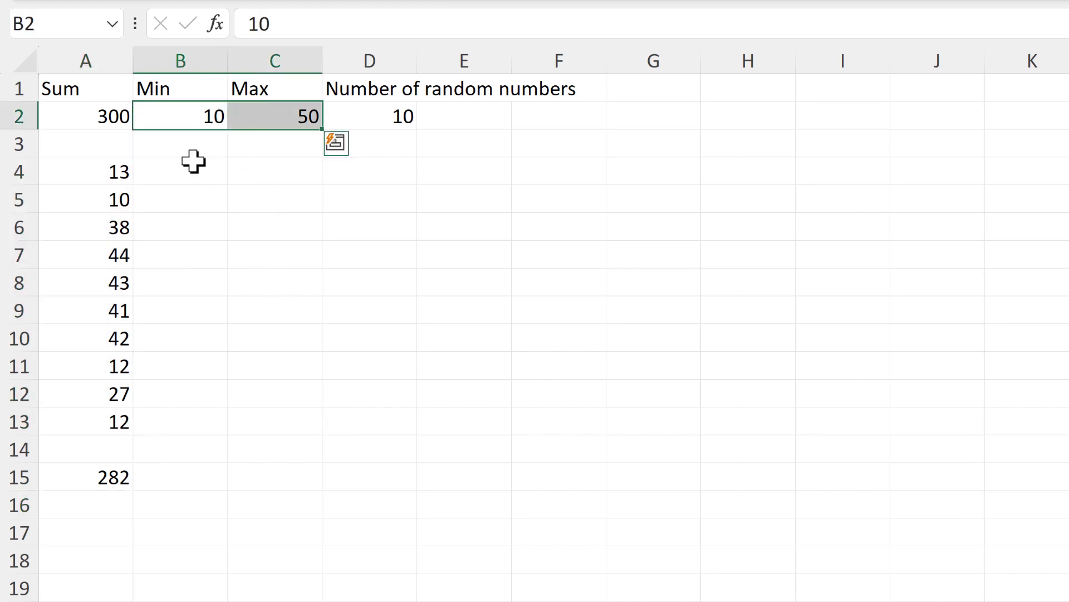
left_click(115, 116)
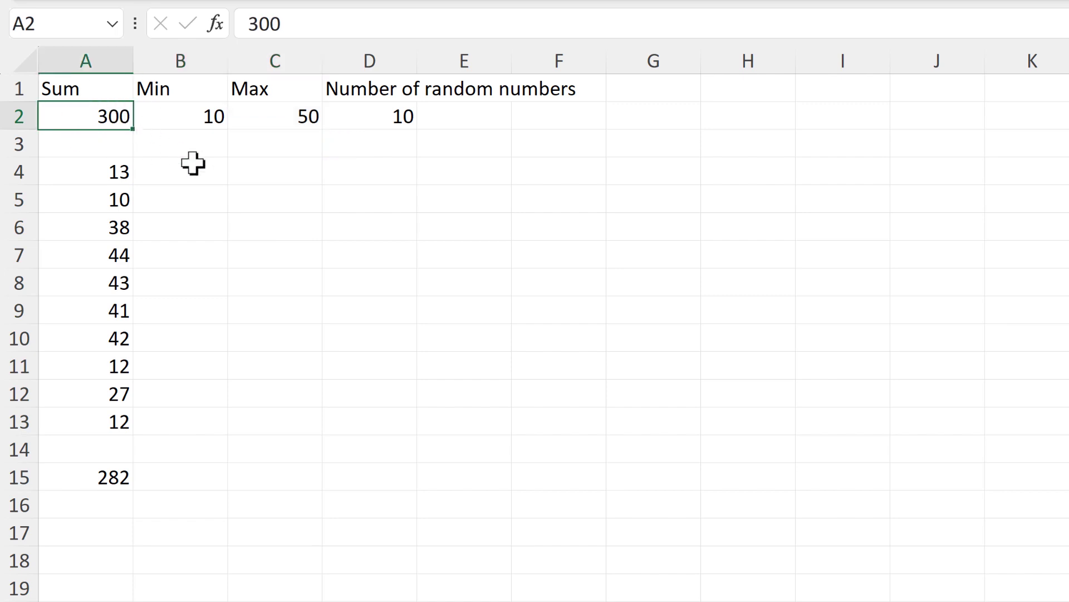
Enter =A2/A15 in A17, giving a scaling ratio of 0.914634.
left_click(95, 532)
type("=")
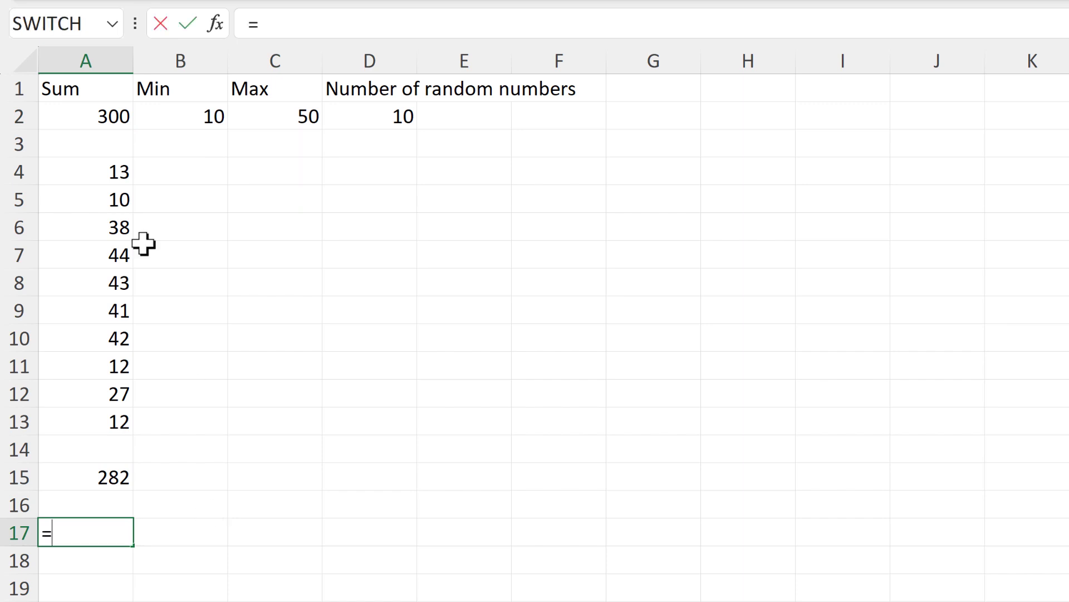
left_click(114, 118)
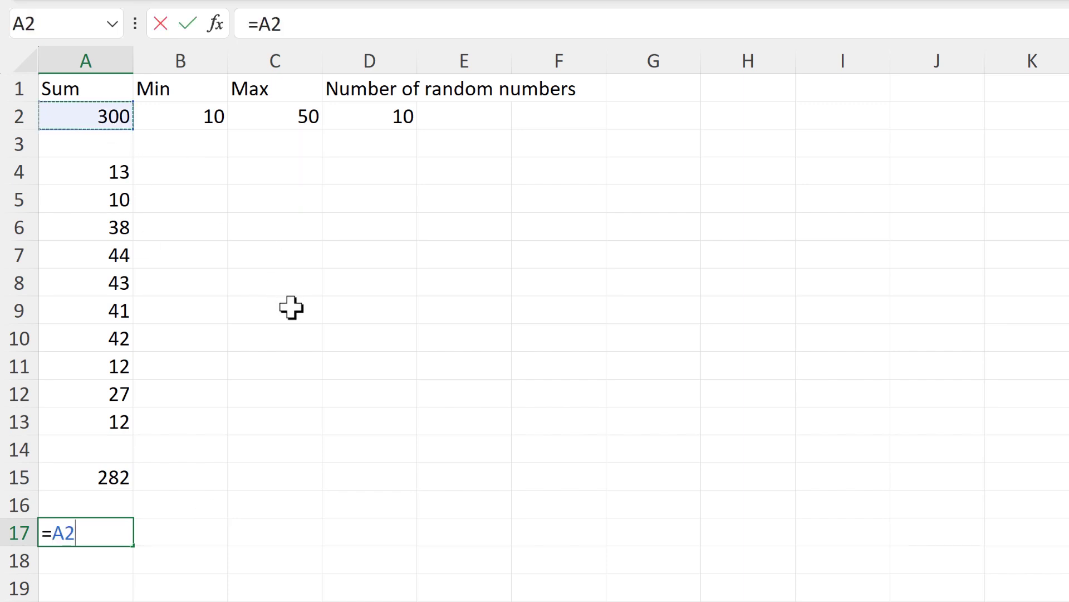
type("/")
left_click(117, 478)
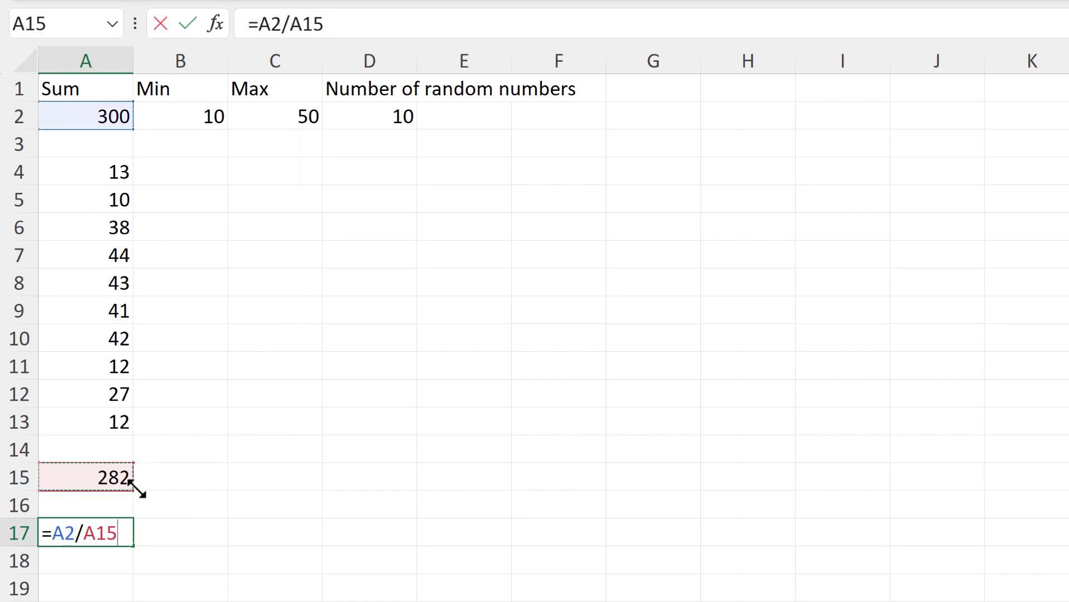
key("Return")
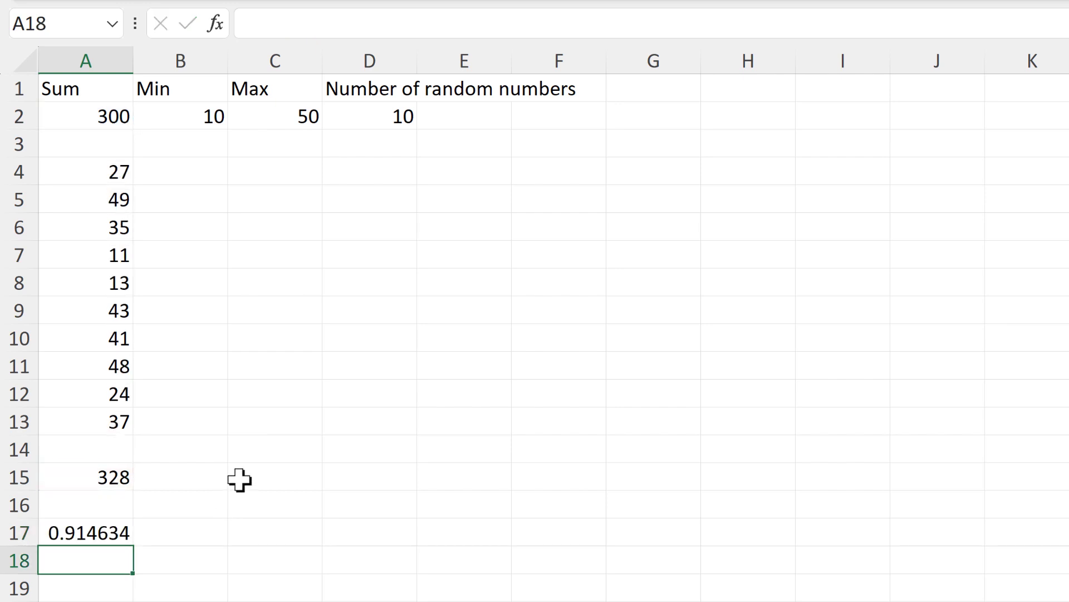
left_click(172, 167)
Enter =A4*$A$17 in B4 and fill it down to B13.
key("F2")
type("=")
left_click(78, 169)
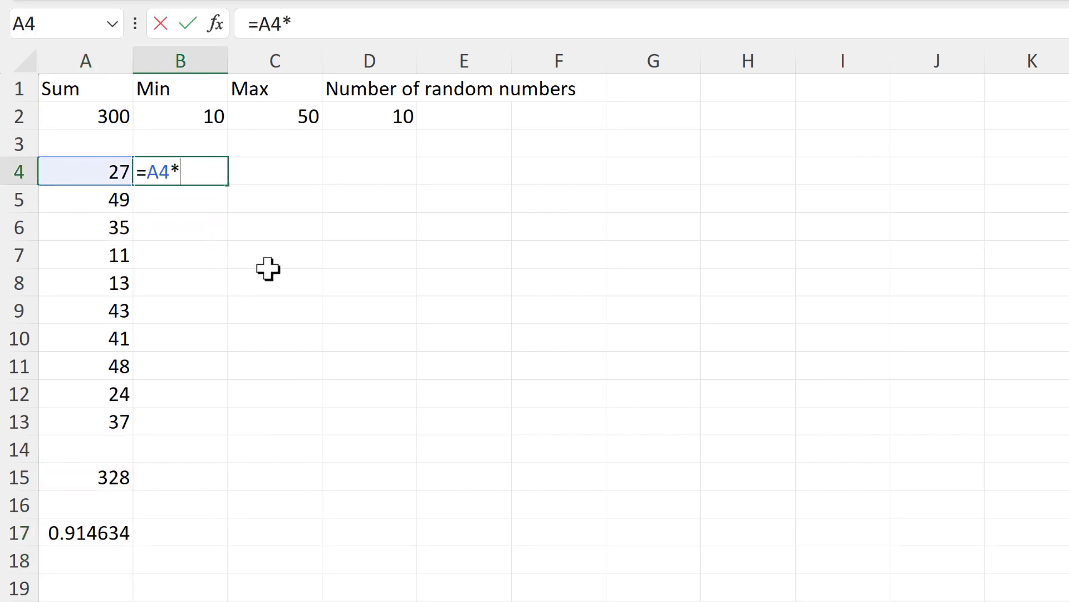
left_click(118, 529)
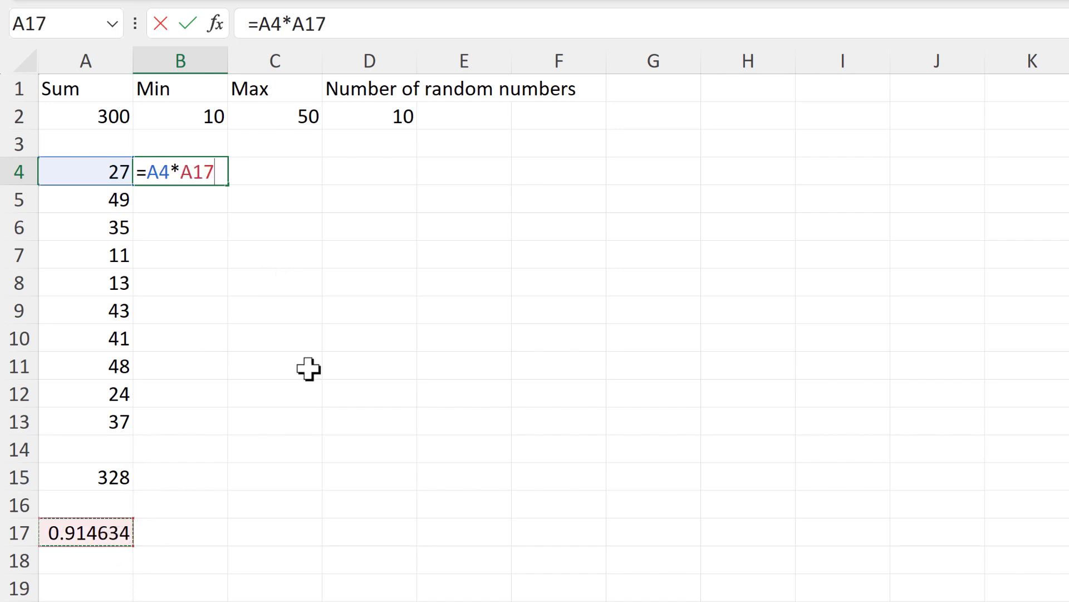
key("F4")
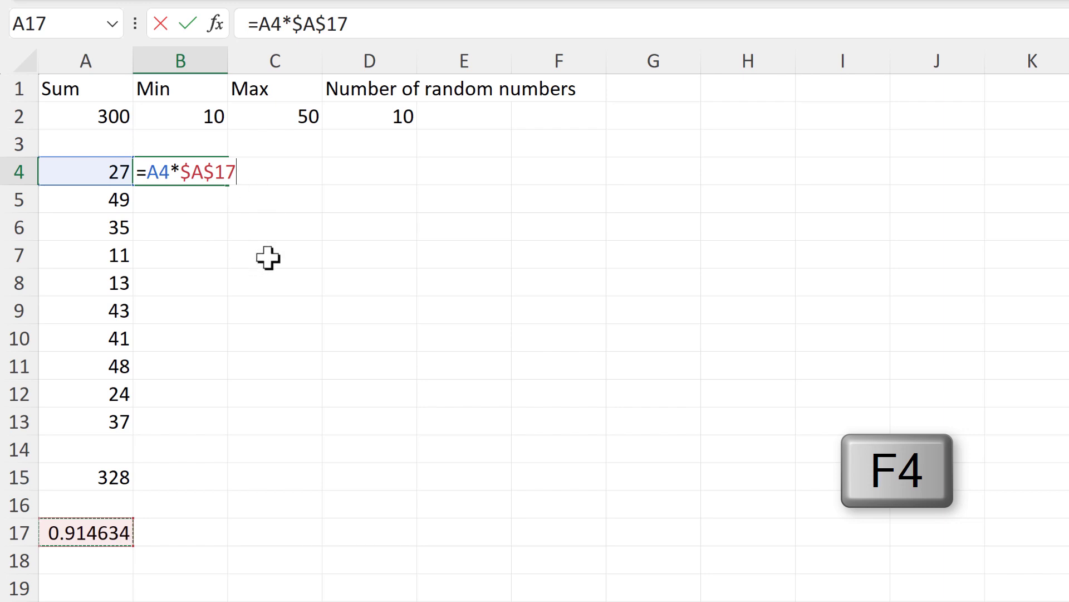
key("Return")
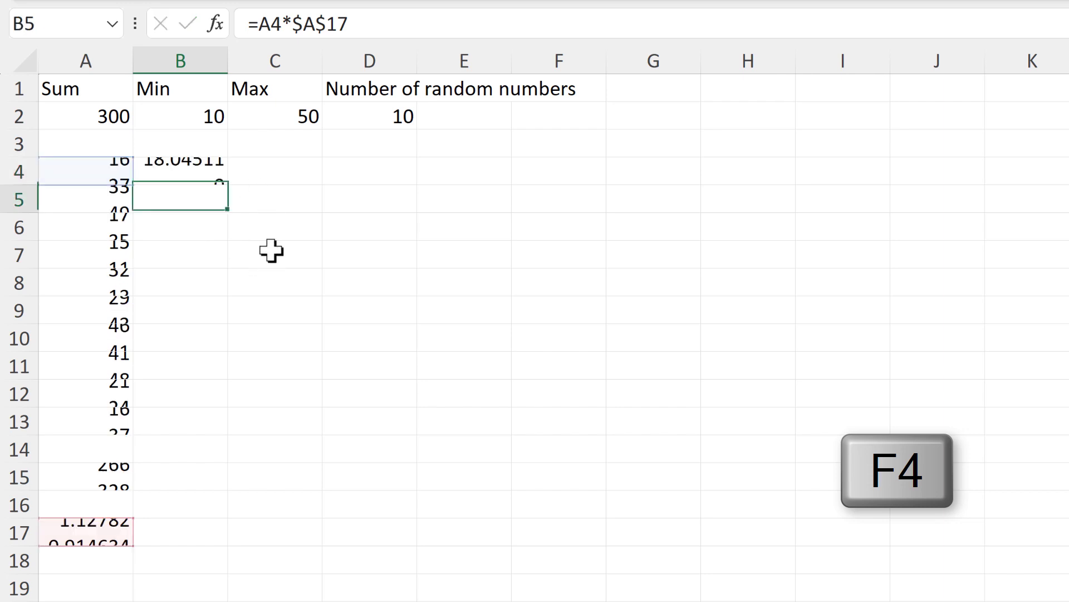
left_click(202, 169)
left_click_drag(229, 186, 186, 426)
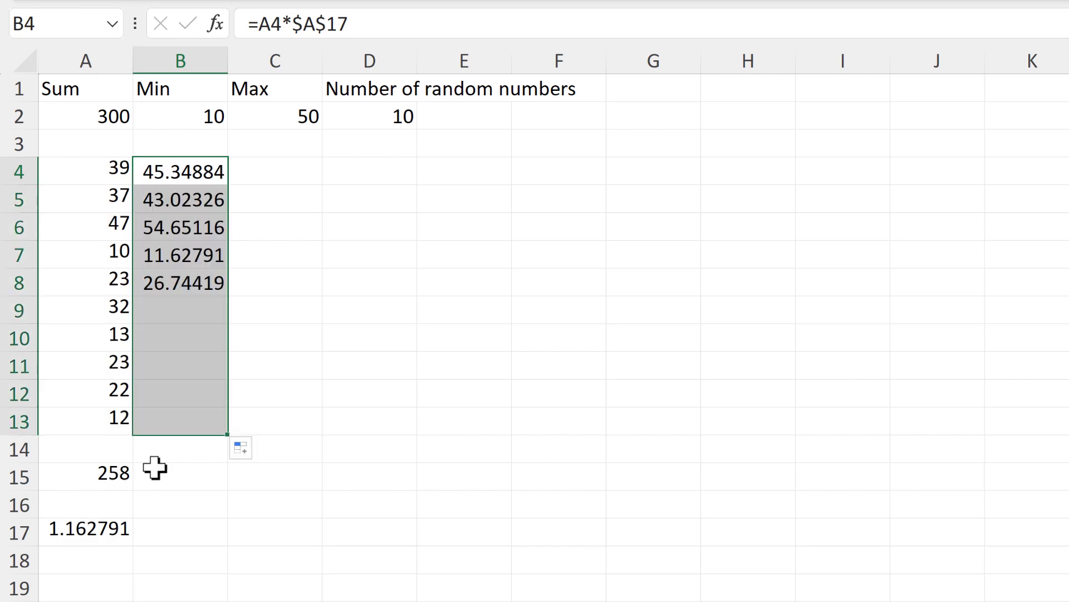
Copy the A15 total into B15 to get 300 and bold both totals.
left_click(117, 475)
left_click_drag(136, 490, 261, 509)
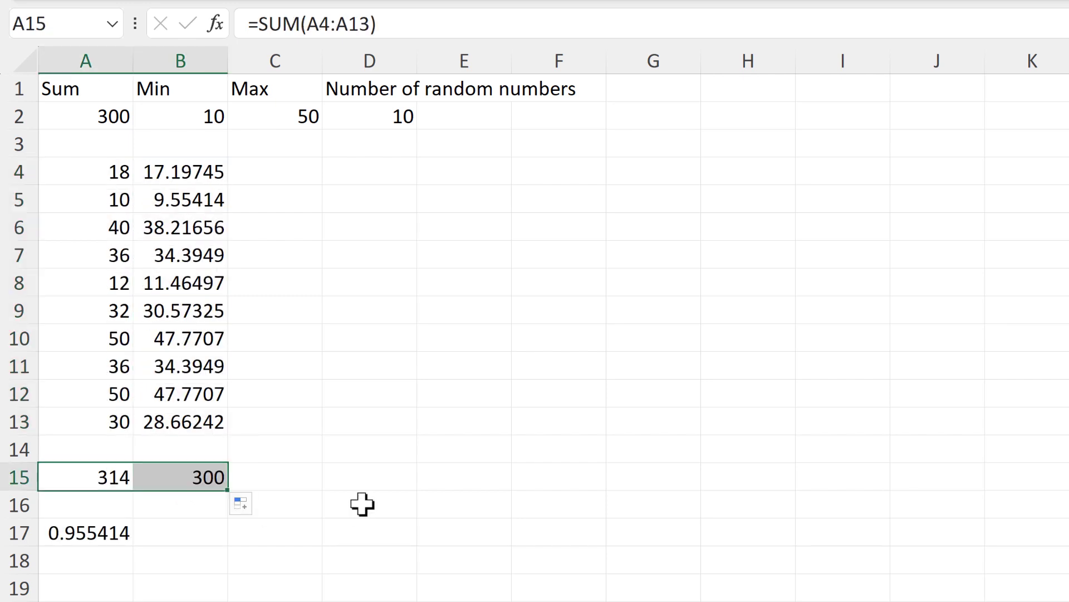
key("ctrl+b")
left_click(184, 477)
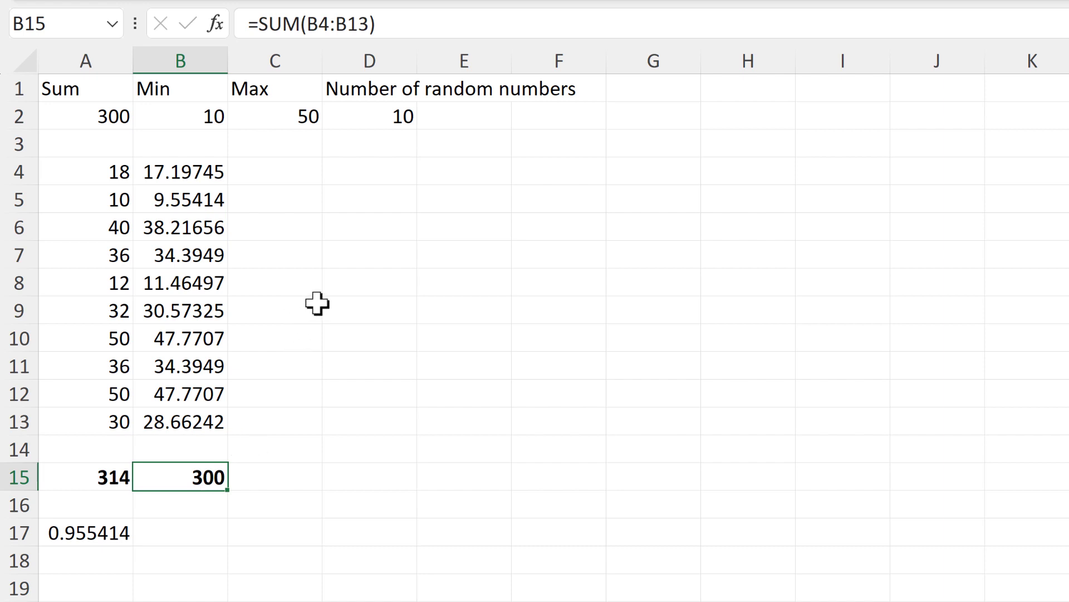
left_click(357, 308)
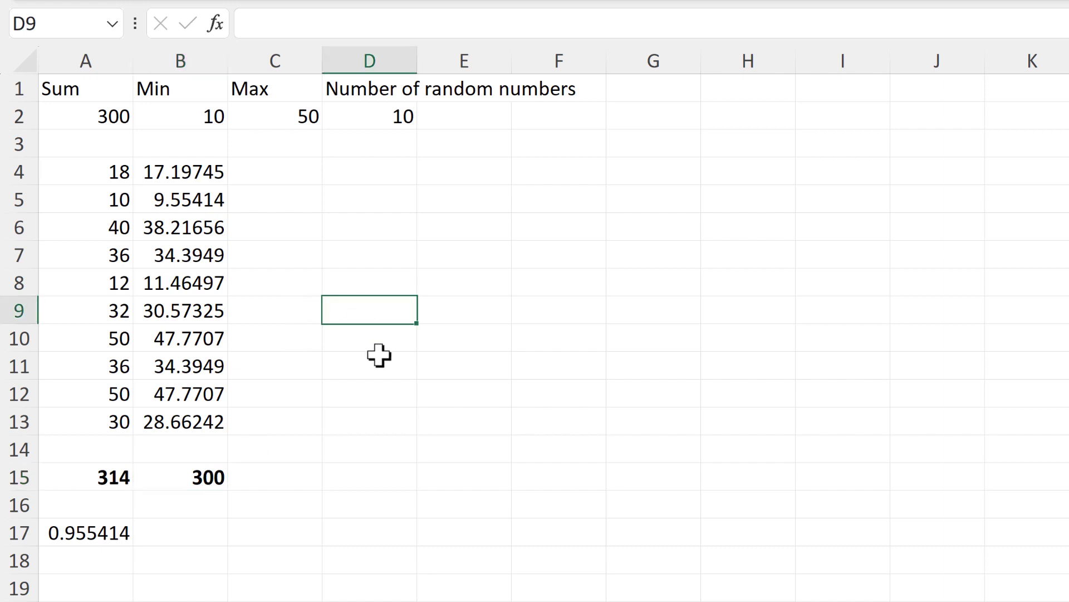
Recalculate three times with F9; A15 changes (now 309) while B15 stays at 300.
key("F9")
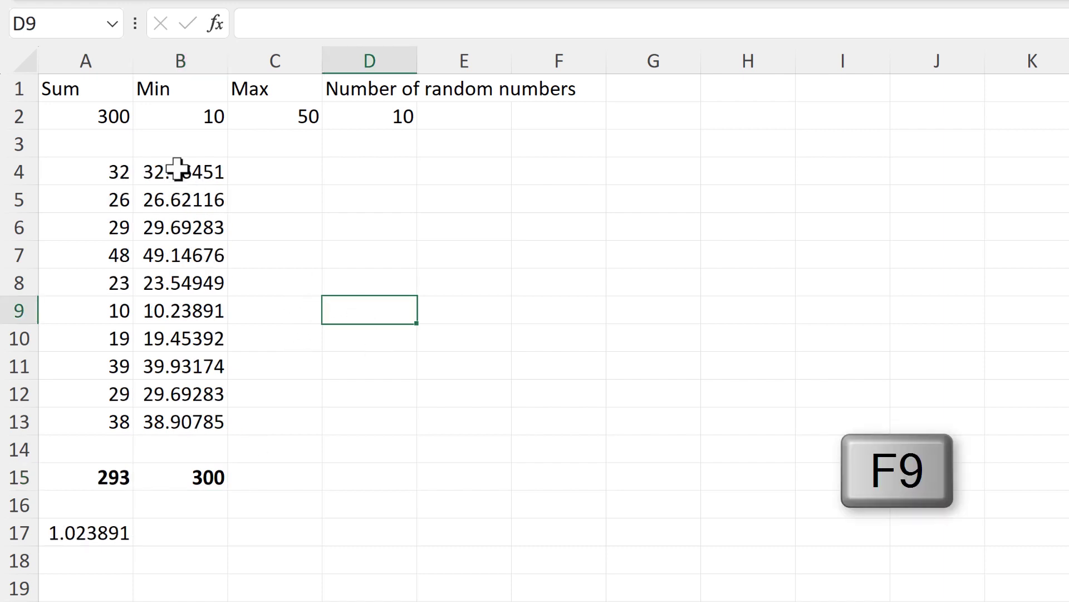
key("F9")
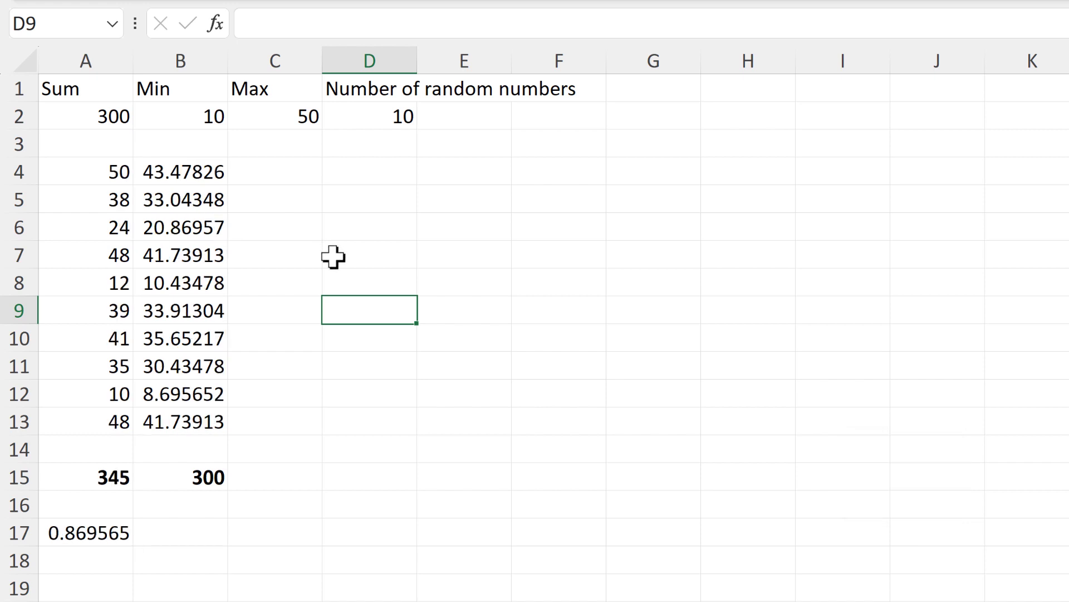
key("F9")
key("F9")
key("F9")
key("F9")
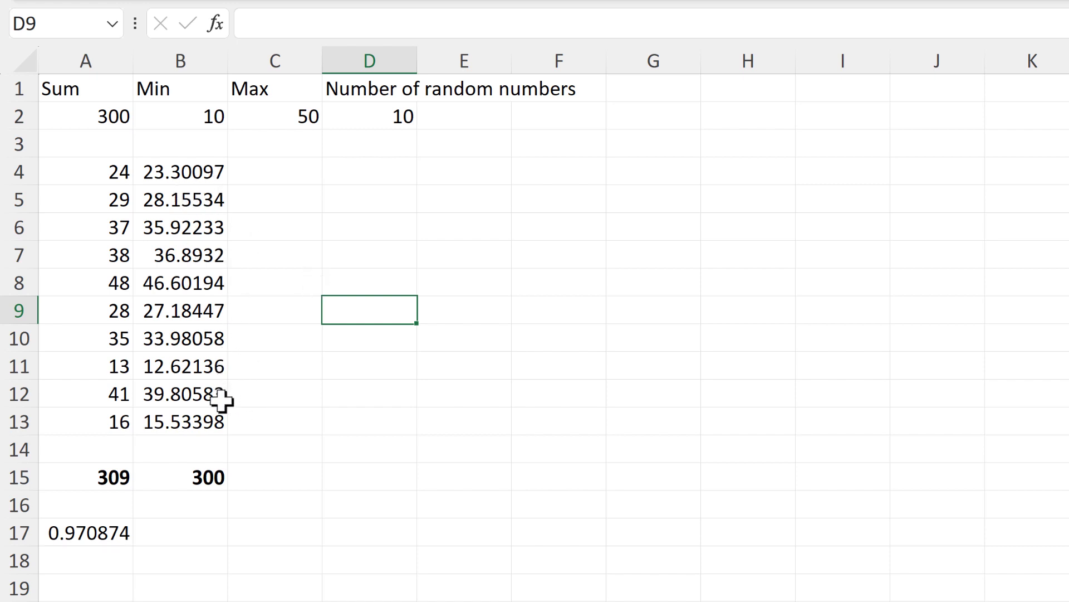
Change B4 to =ROUND(A4*$A$17,0) and fill it down to B13.
left_click(175, 173)
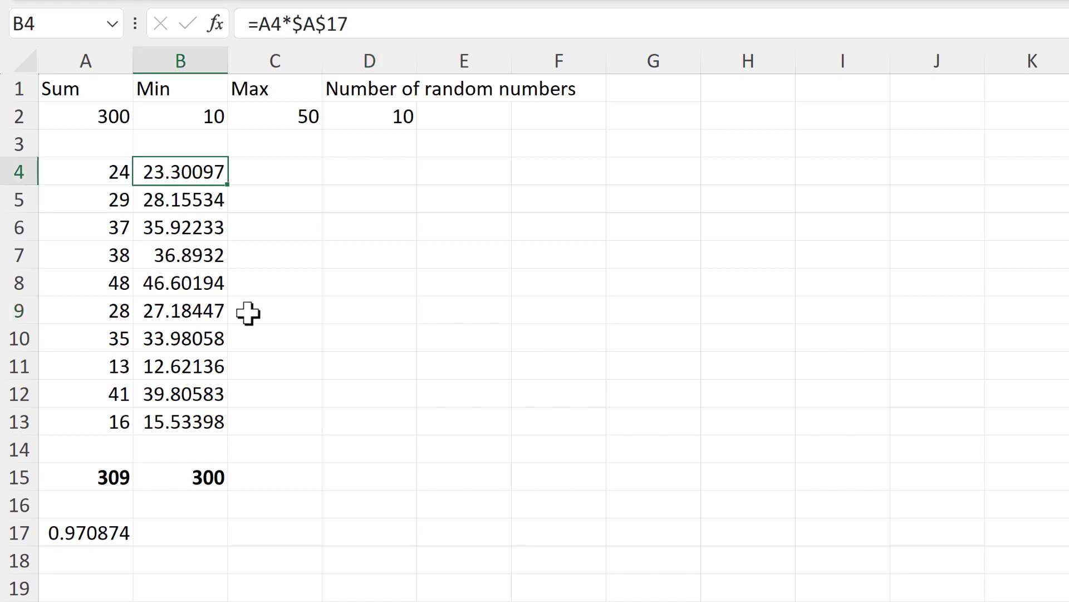
key("F2")
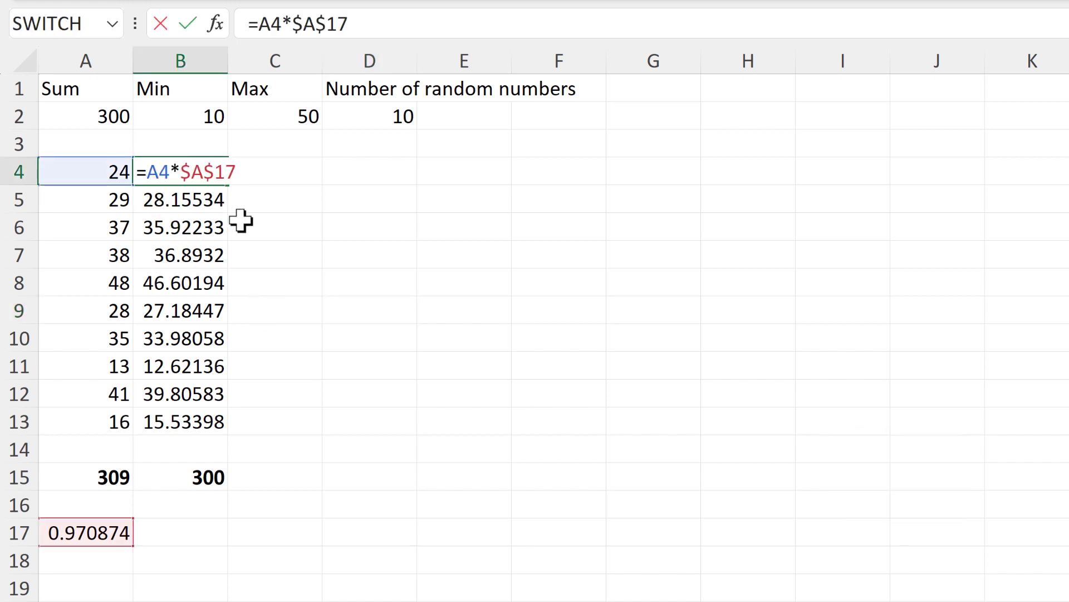
type("round")
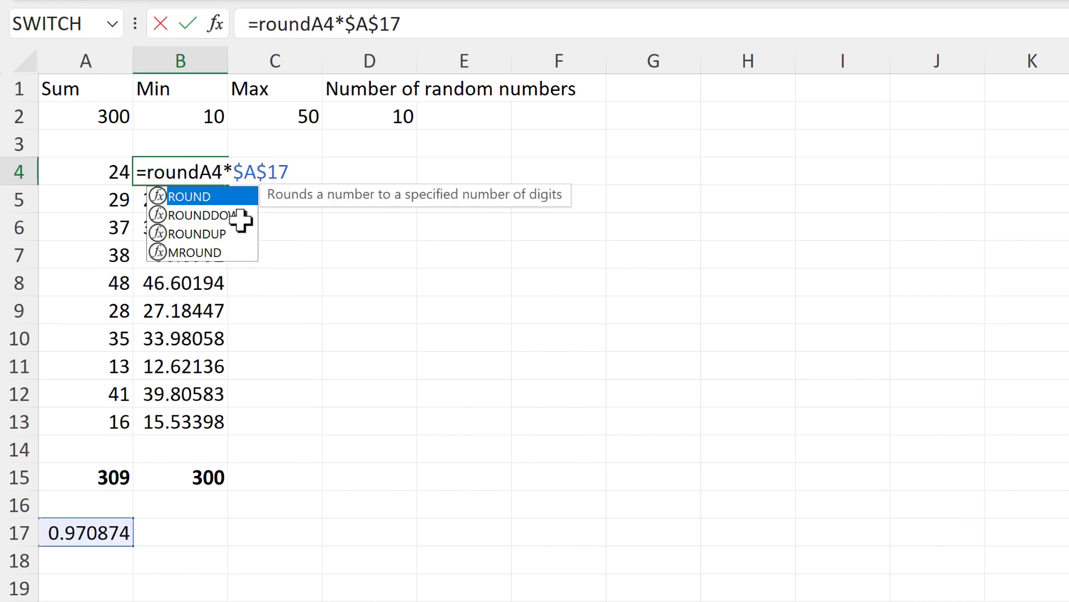
type("(A4*$A$17")
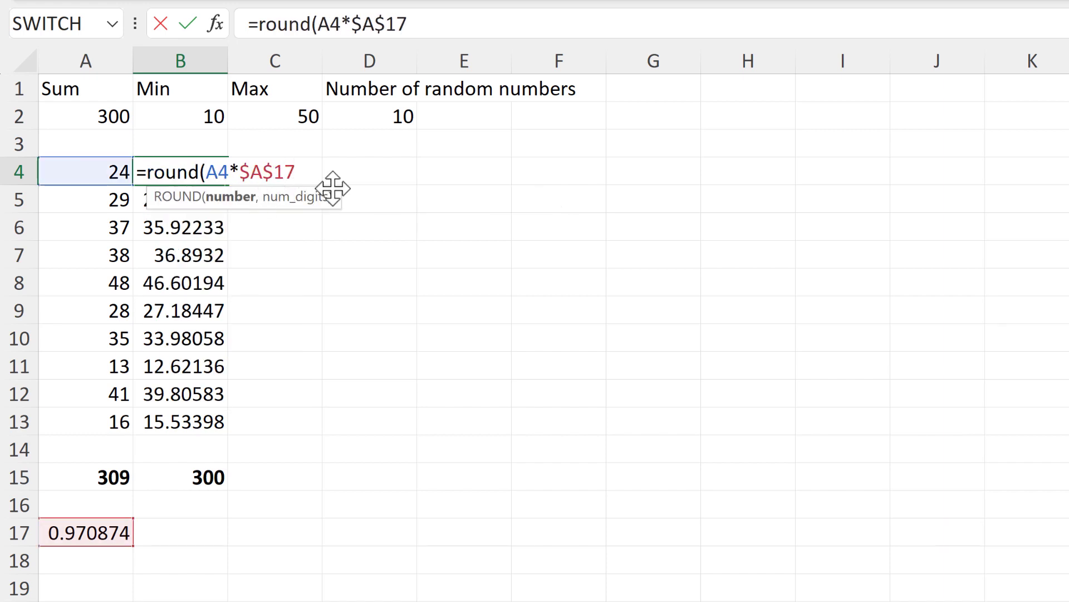
type(",0")
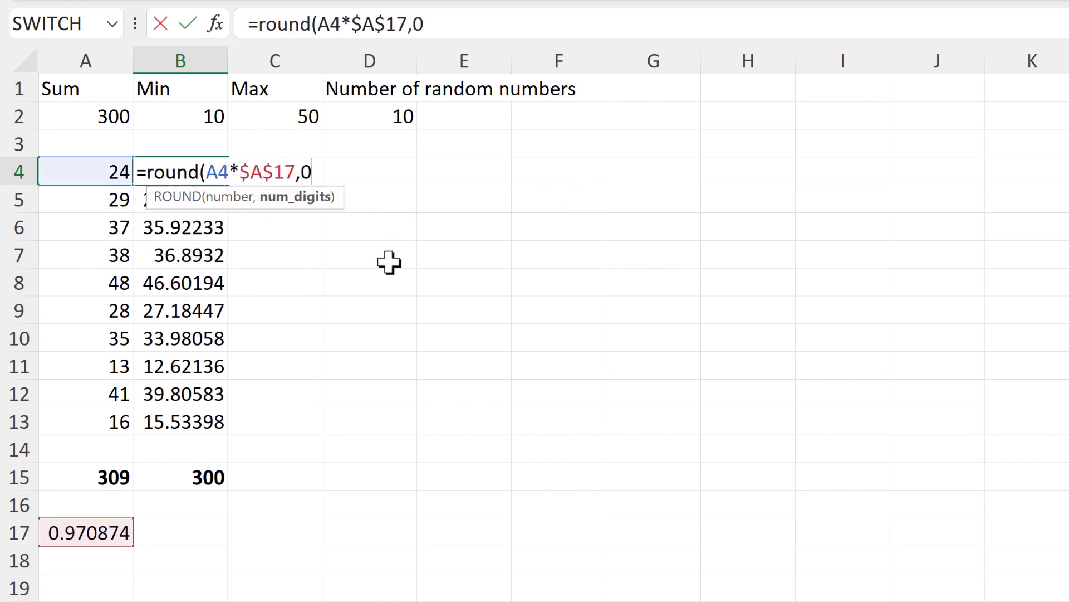
type(")")
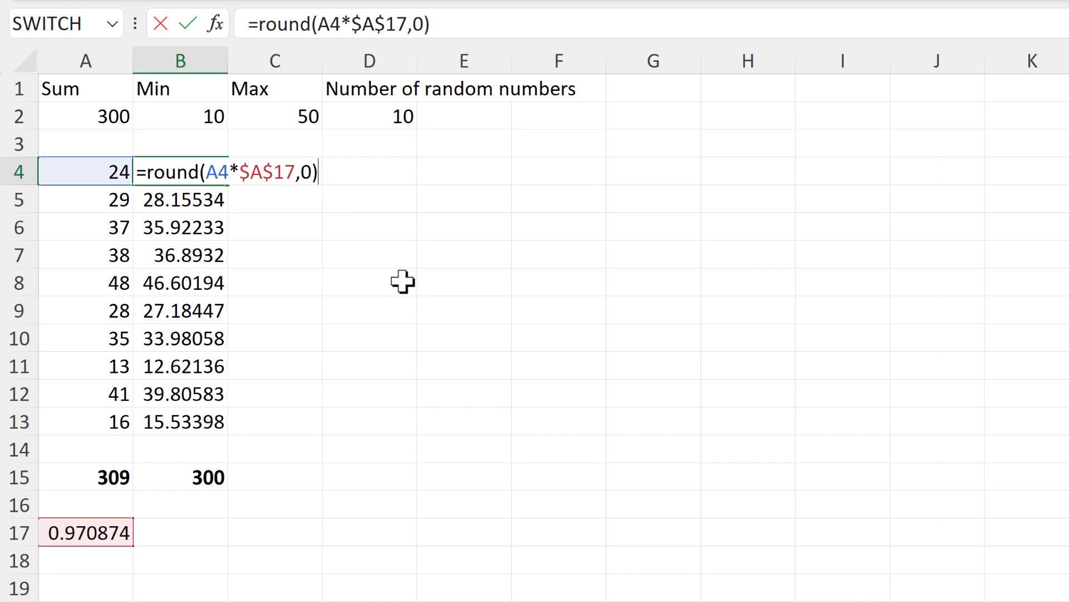
key("Return")
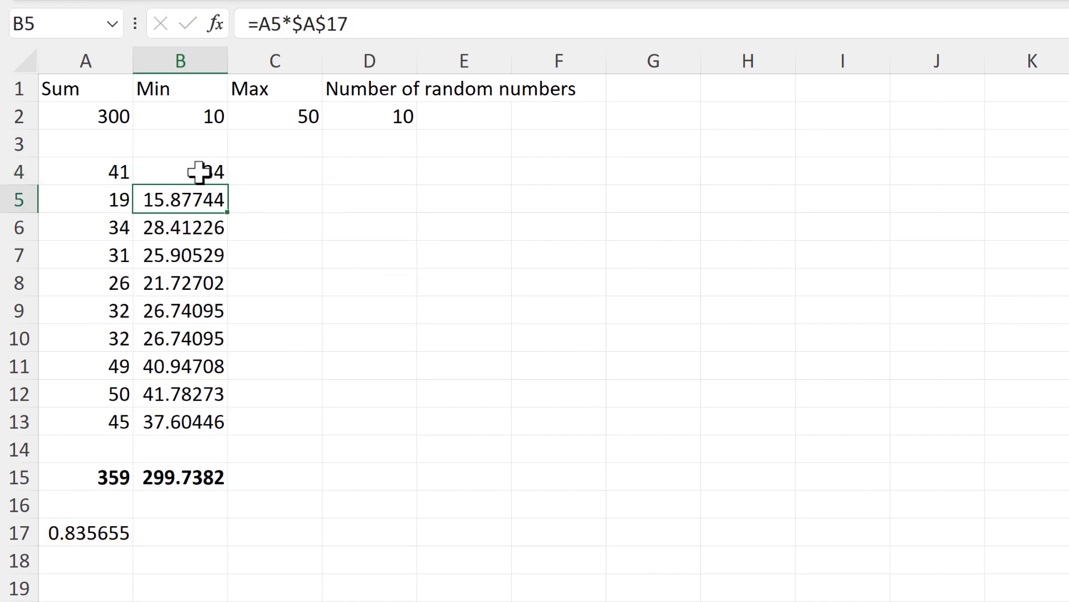
left_click(199, 171)
left_click_drag(228, 185, 217, 422)
left_click(354, 294)
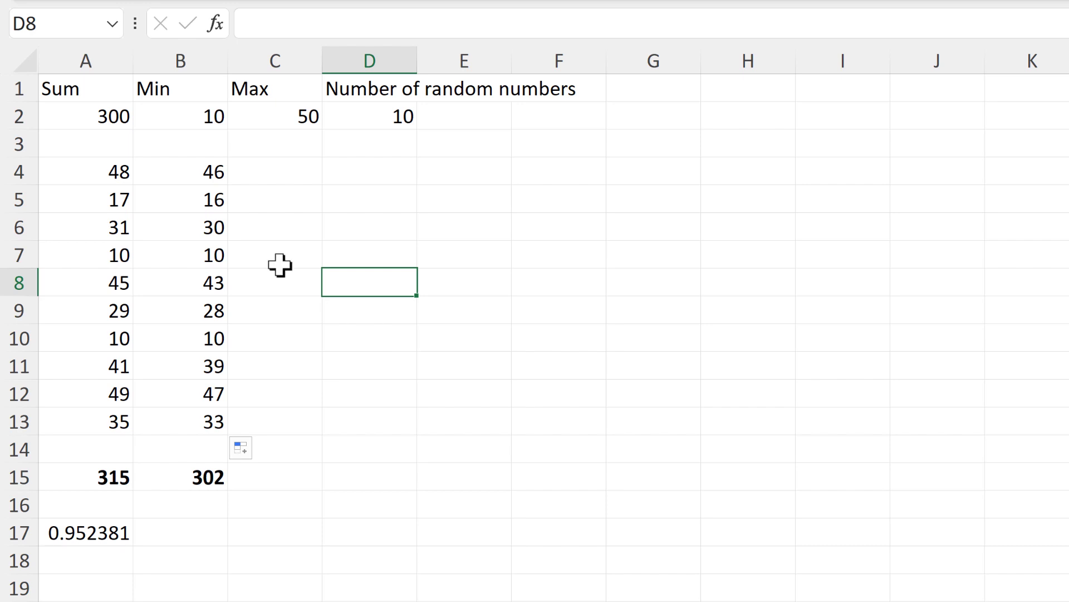
Recalculate three times with F9 to watch how the rounded total behaves.
key("F9")
key("F9")
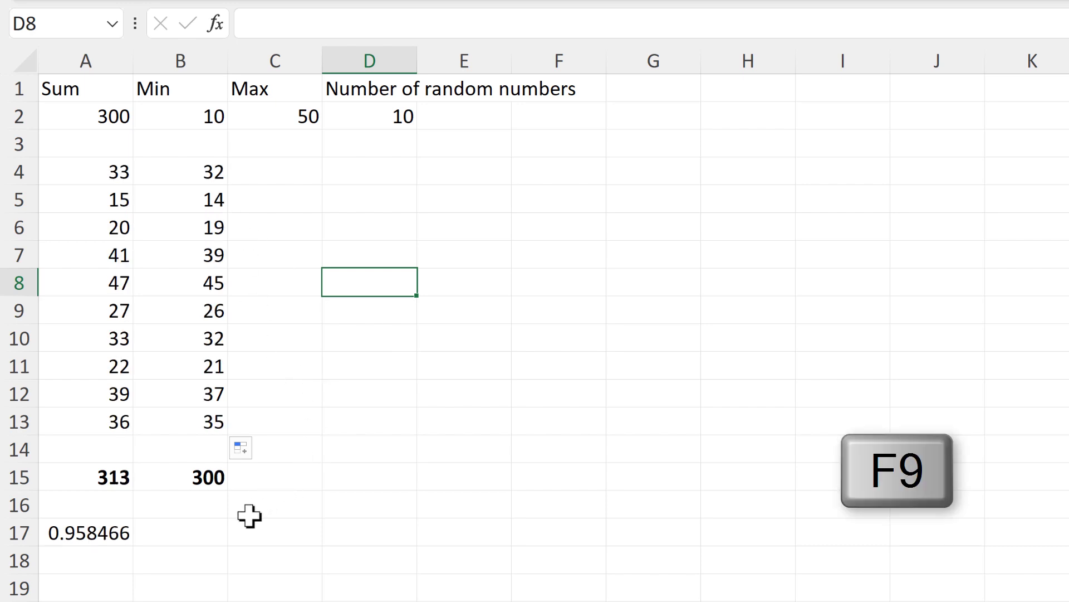
key("F9")
key("F9")
key("F9")
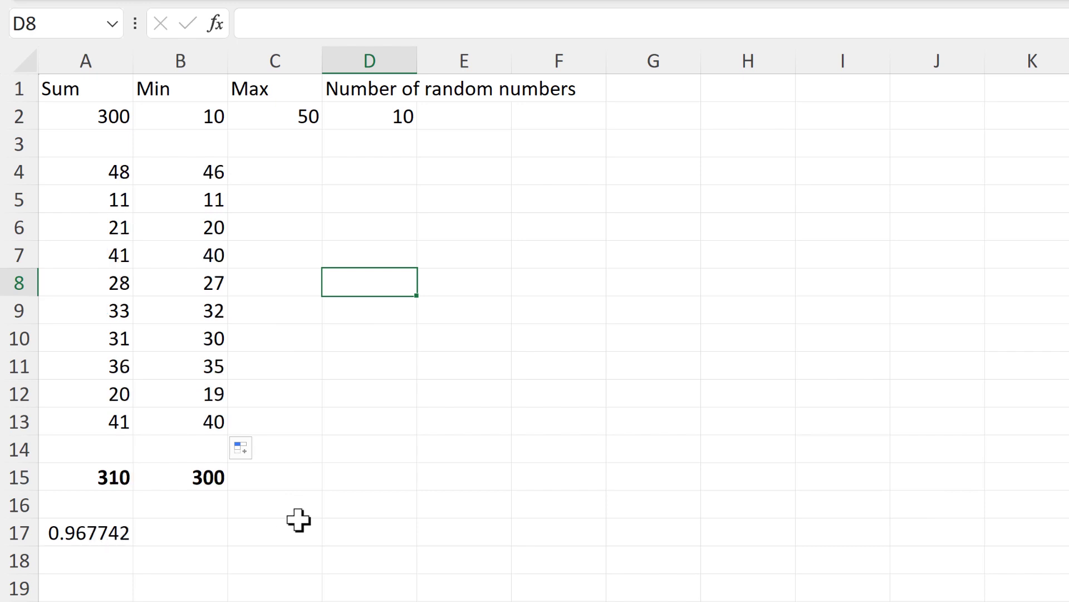
key("F9")
key("F9")
key("F9")
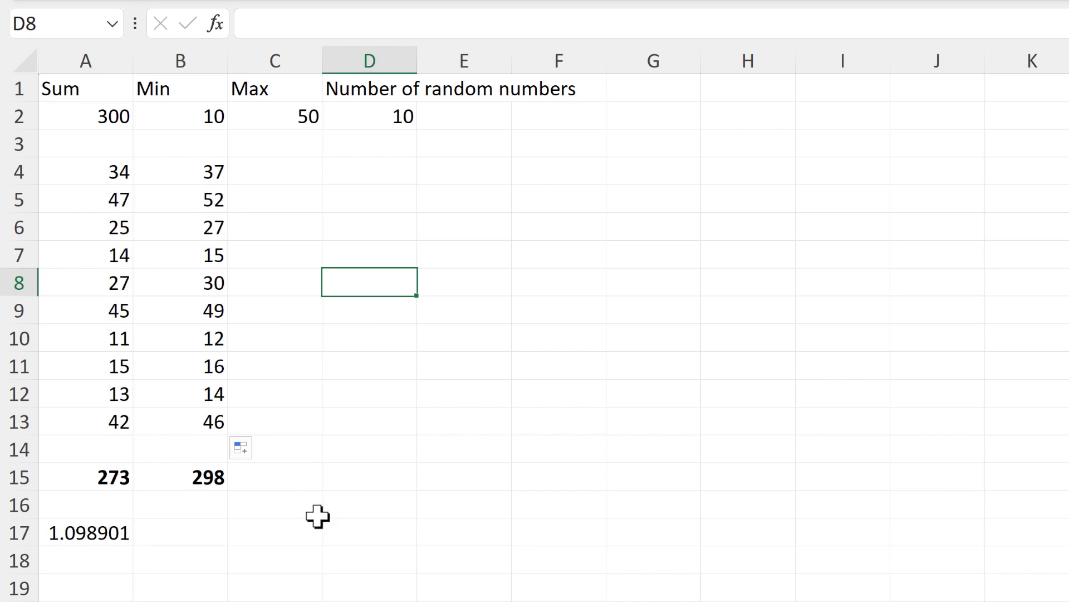
Enter =A2-B15 in B17 for the rounding gap to 300.
left_click(199, 537)
type("=")
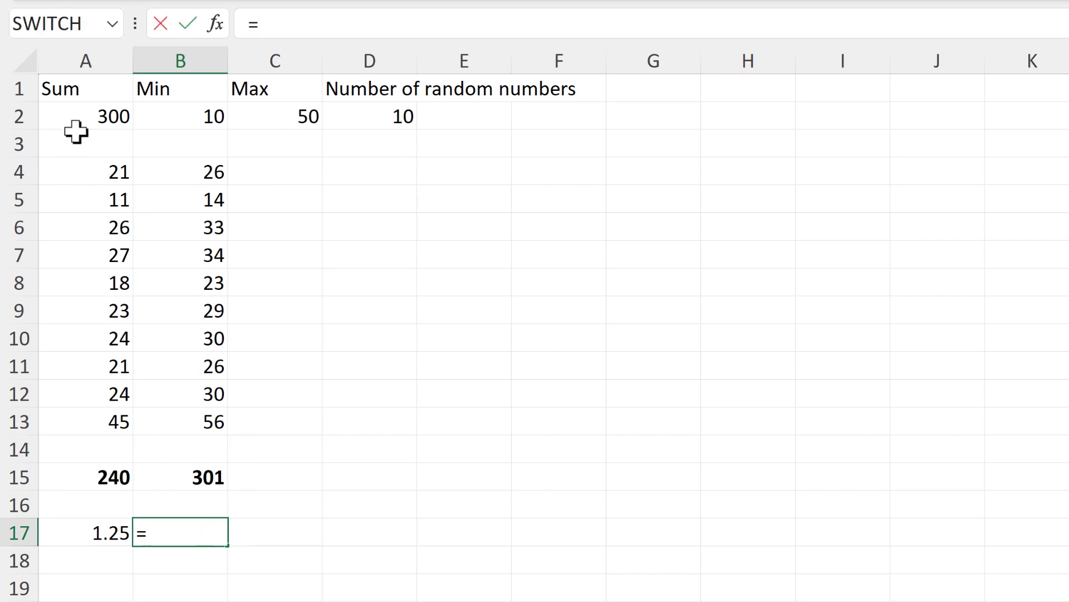
left_click(75, 122)
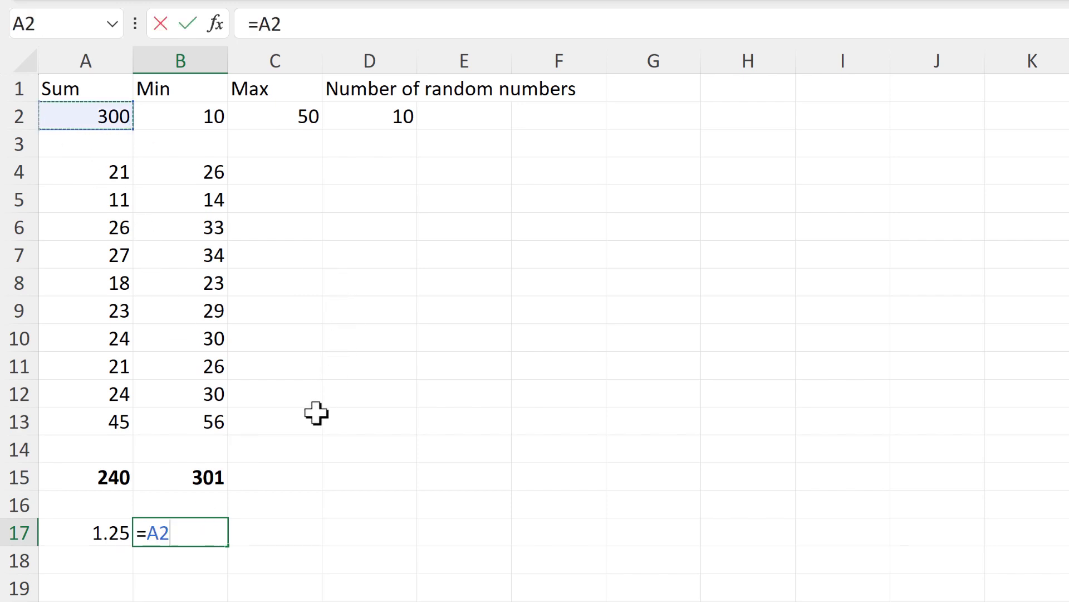
type("-")
left_click(225, 478)
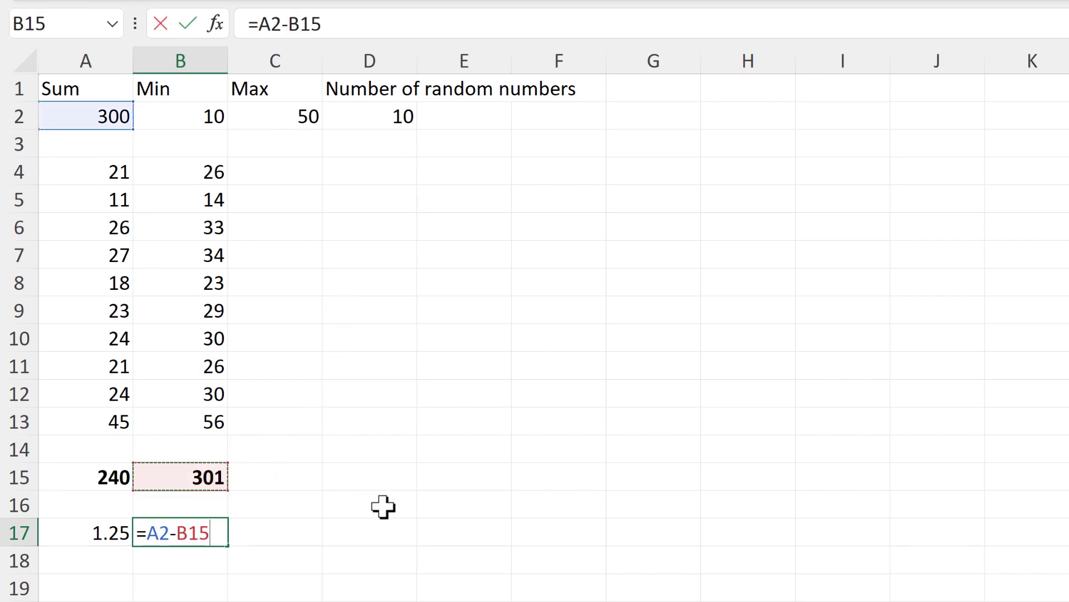
key("Return")
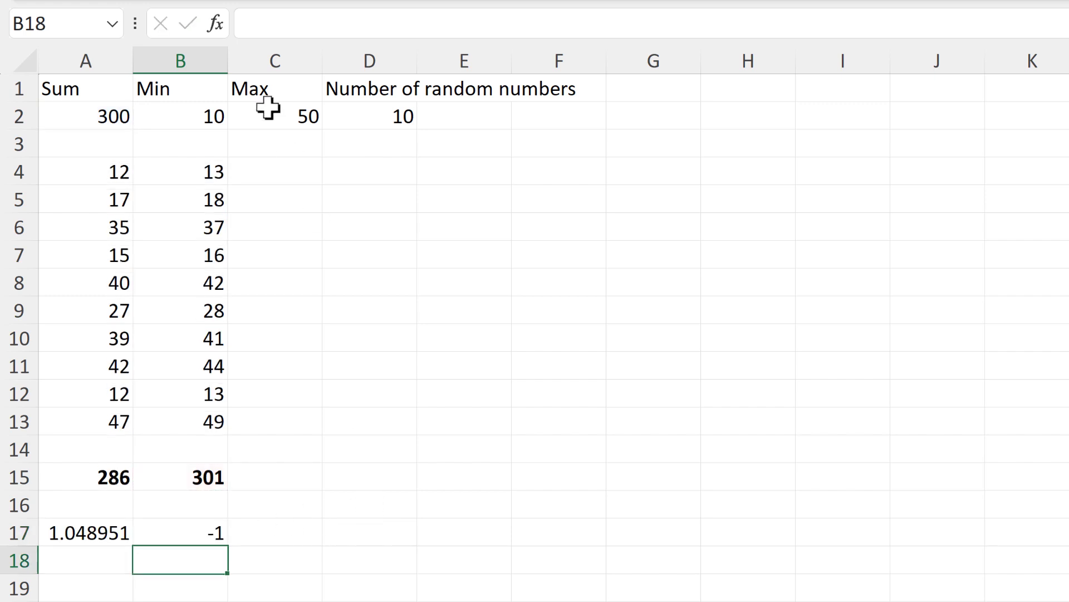
Enter =B4 in C4 and fill it down to C12.
left_click(256, 171)
type("=")
left_click(210, 173)
key("Return")
left_click(298, 172)
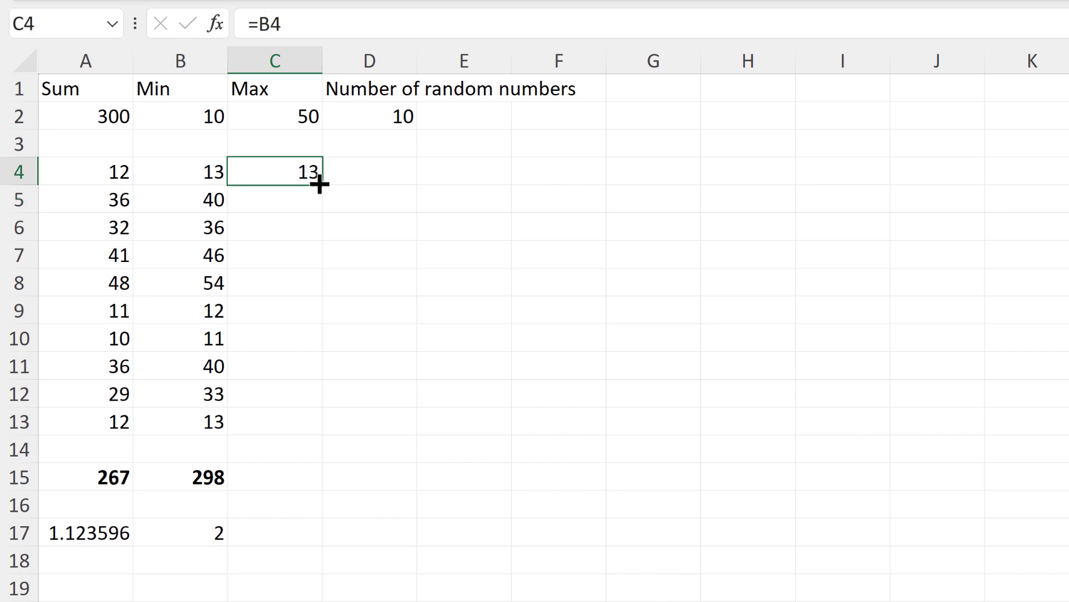
left_click_drag(320, 185, 286, 404)
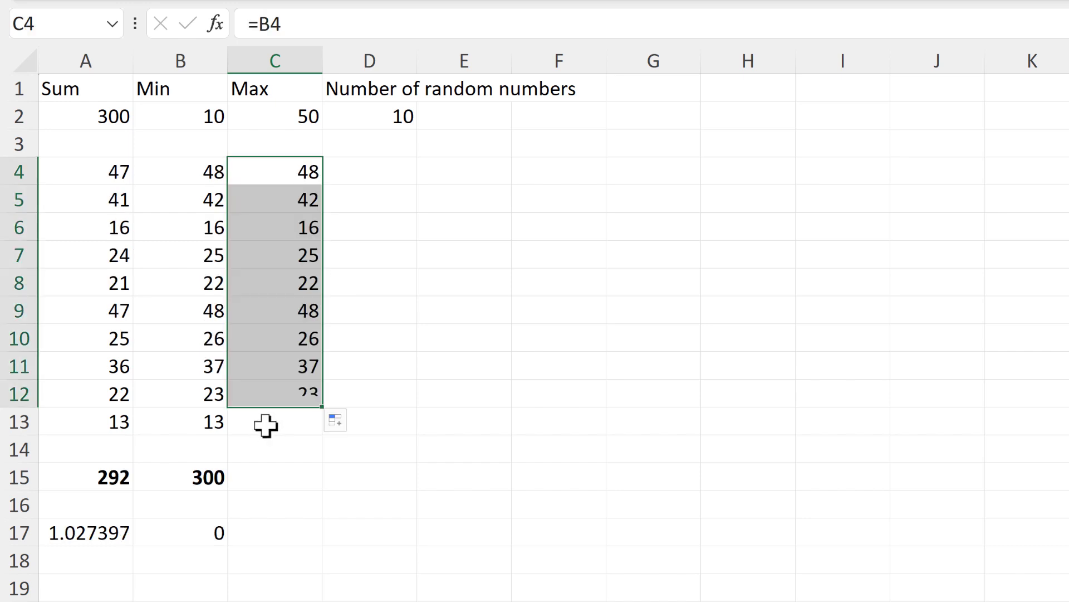
Enter =B13+B17 in C13 to absorb the rounding gap.
left_click(266, 426)
type("=")
left_click(209, 424)
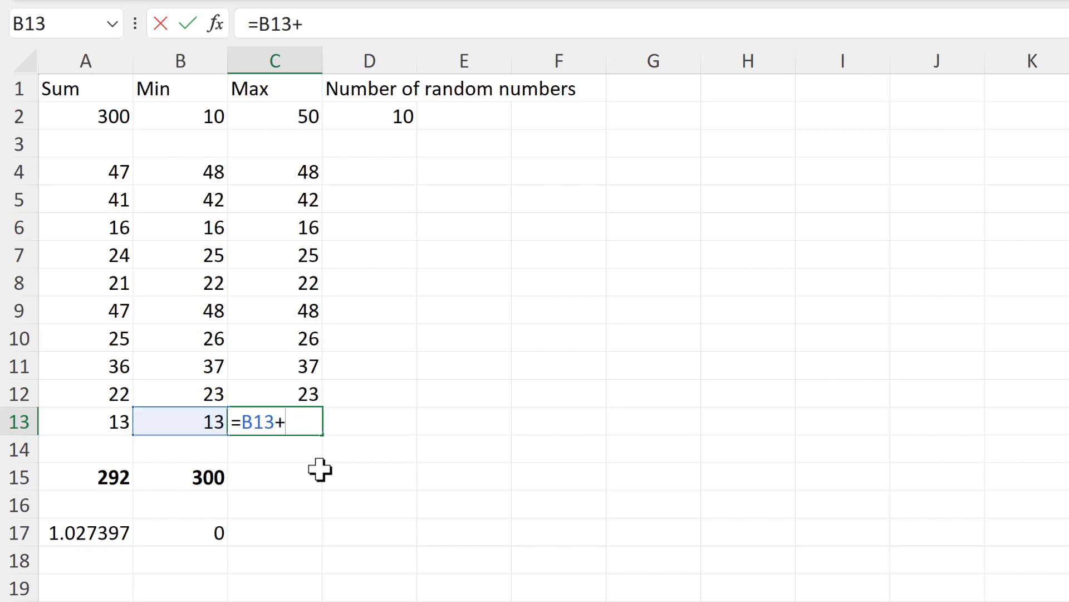
left_click(192, 530)
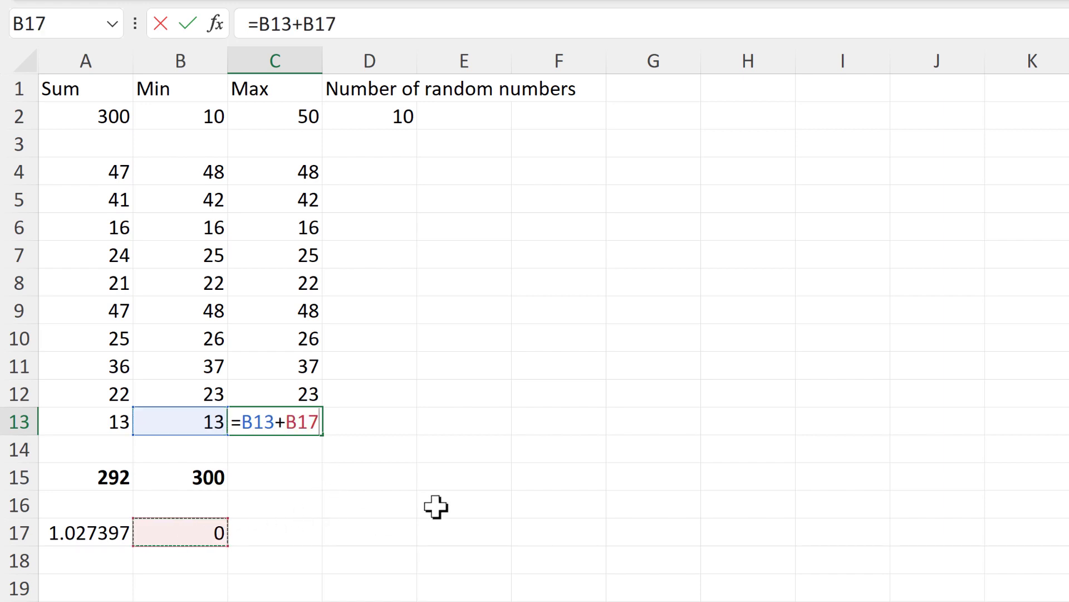
key("Return")
Copy the B15 total into C15, recalculate to confirm 300, and mark the B2:C2 limits.
left_click(222, 486)
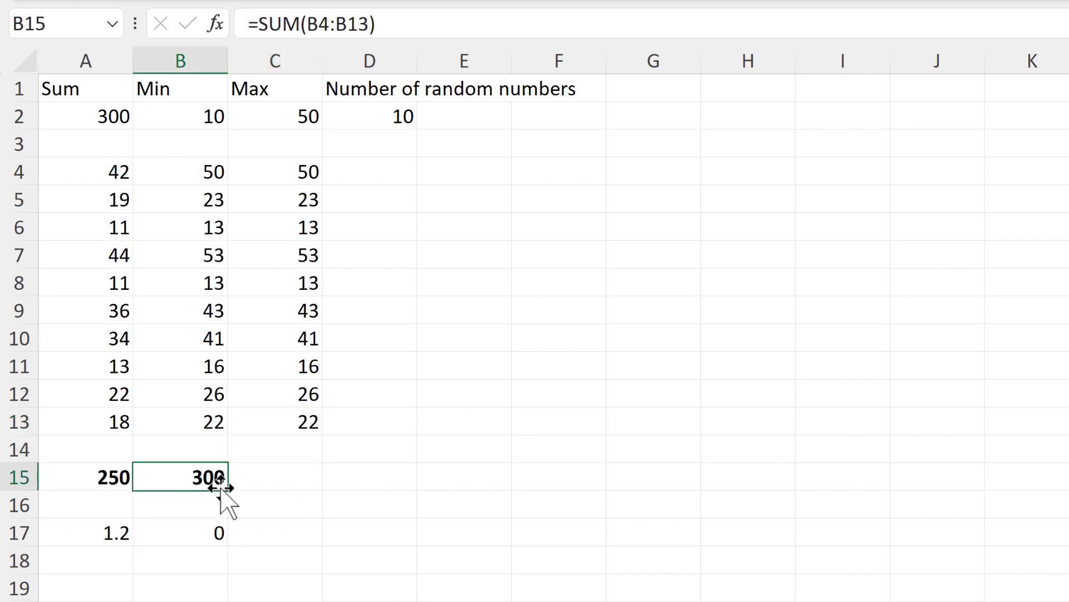
left_click_drag(254, 489, 328, 483)
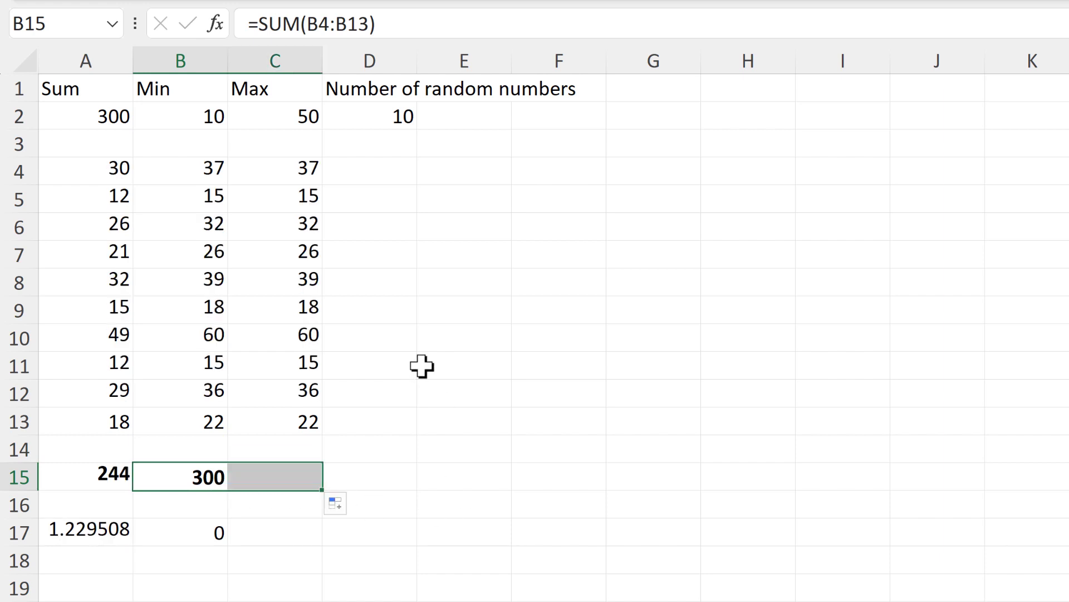
left_click(437, 289)
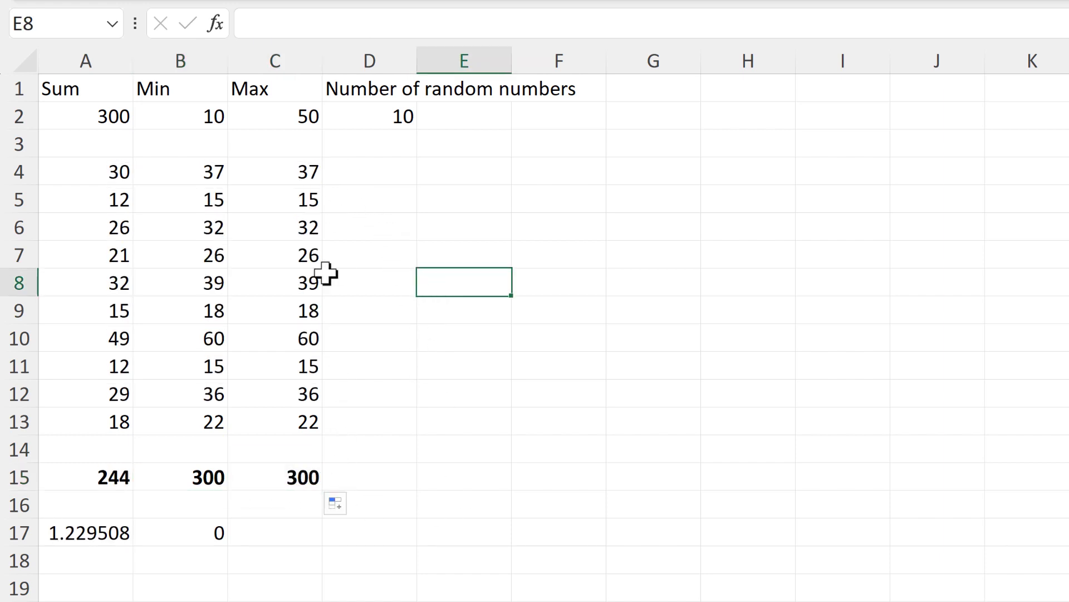
key("F9")
key("F9")
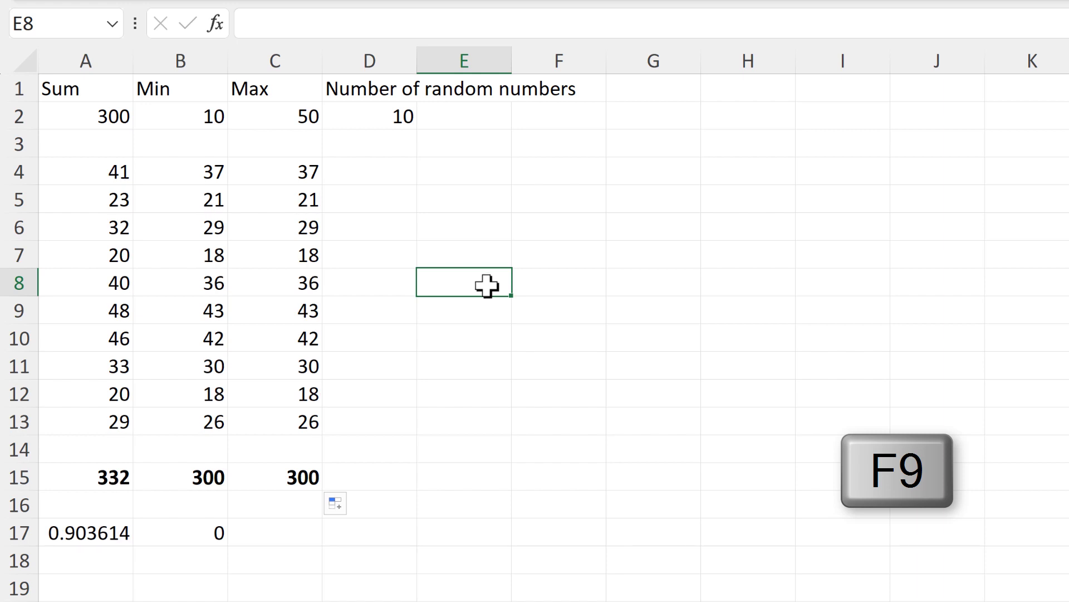
key("F9")
key("F9")
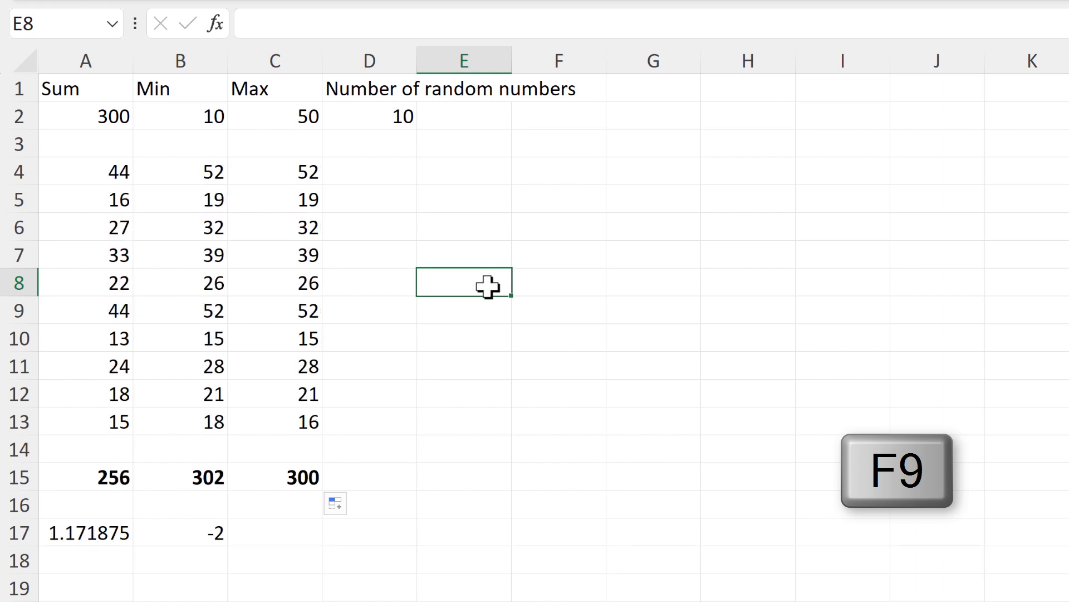
key("F9")
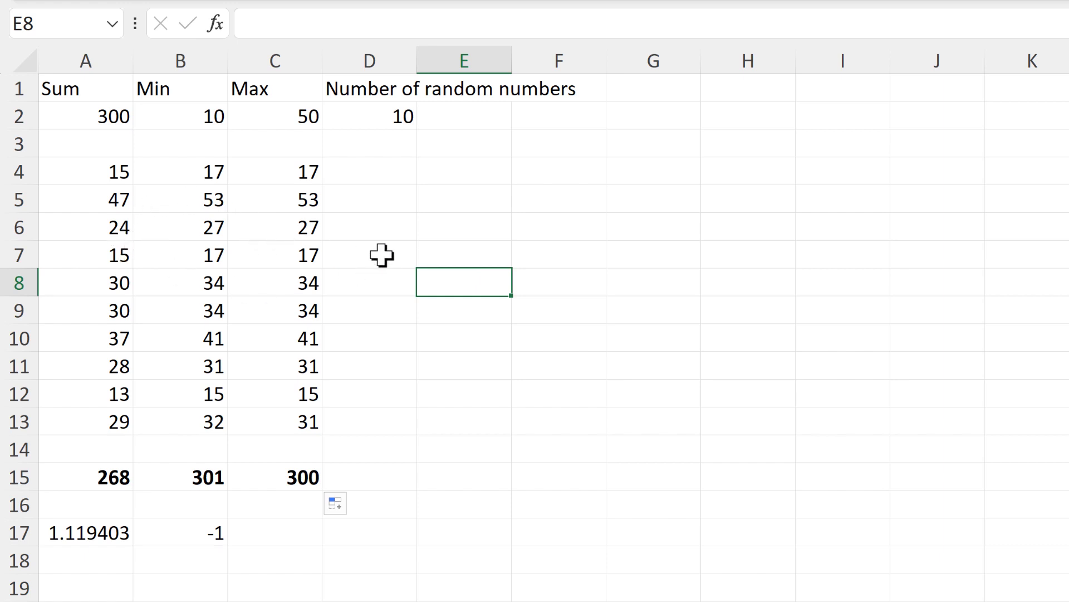
left_click_drag(206, 115, 345, 179)
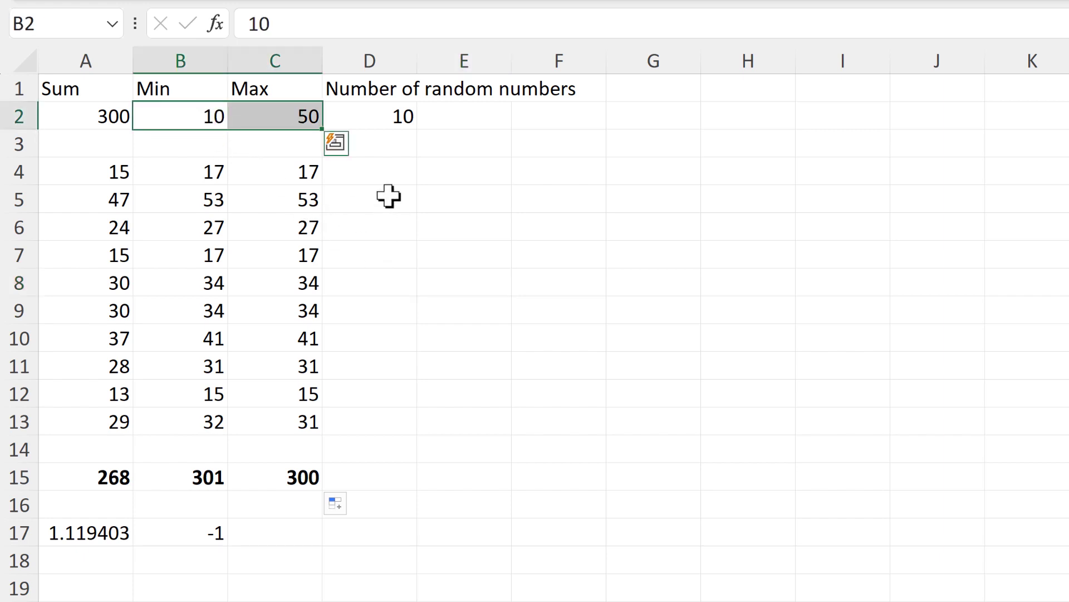
Begin the D4 check as =IF(OR(C4<$B$2, testing against the Min.
left_click(377, 172)
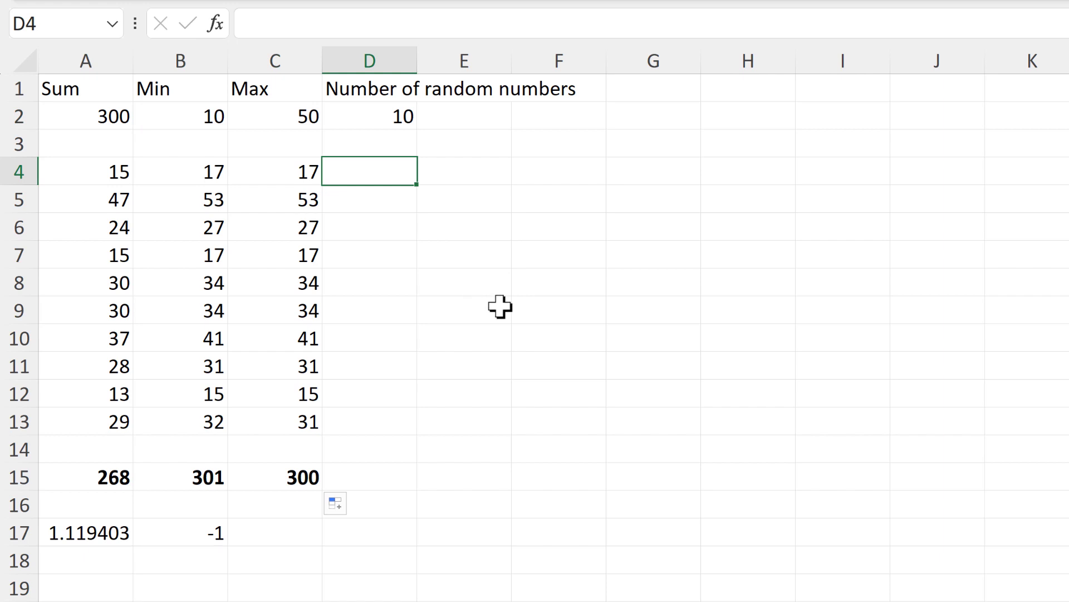
type("=i")
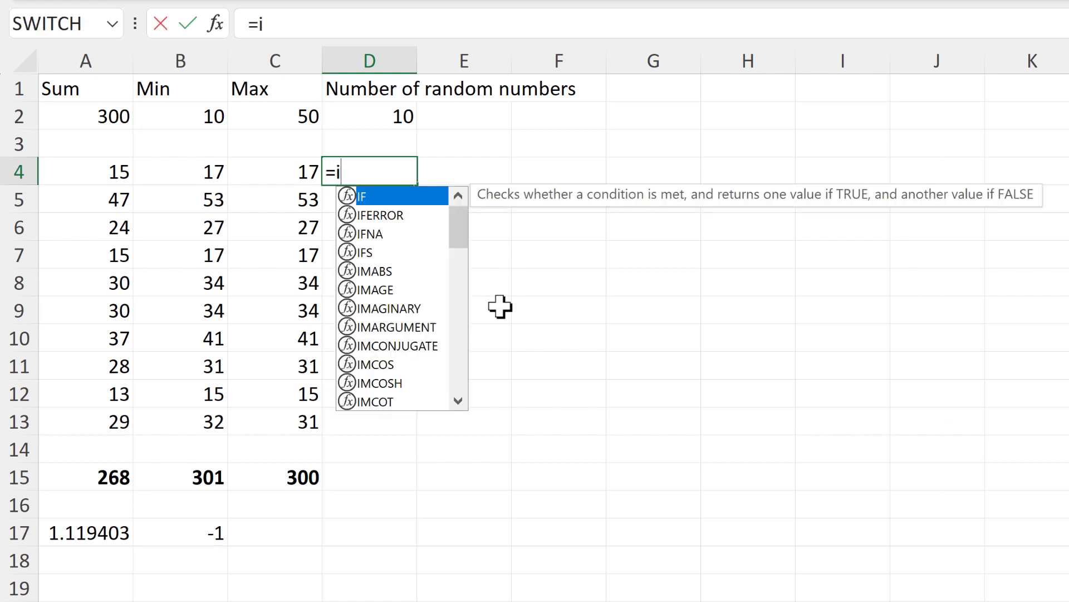
type("f")
key("Tab")
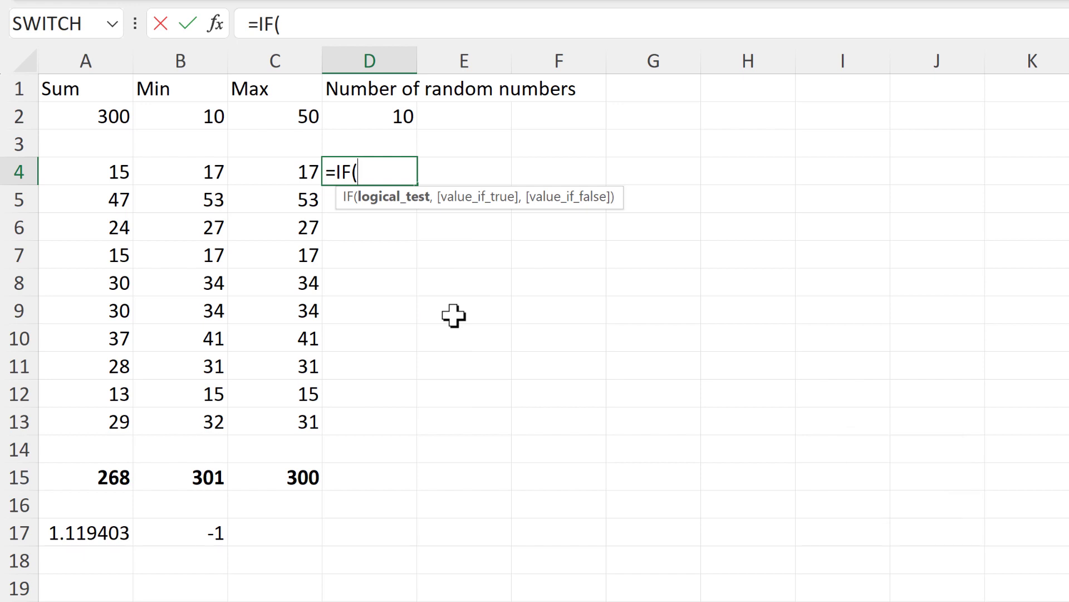
type("or")
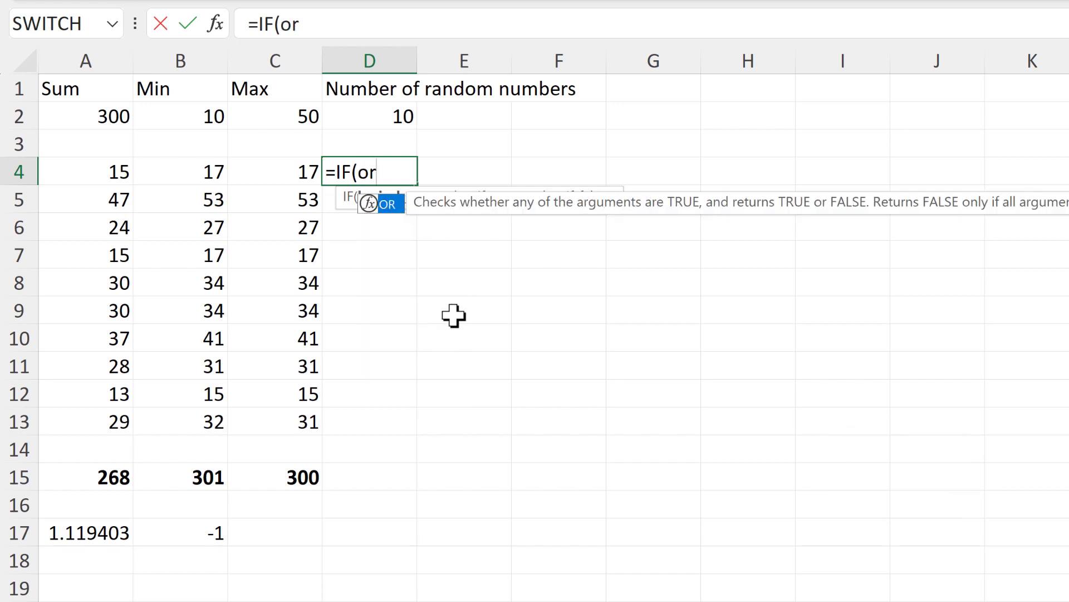
type("(")
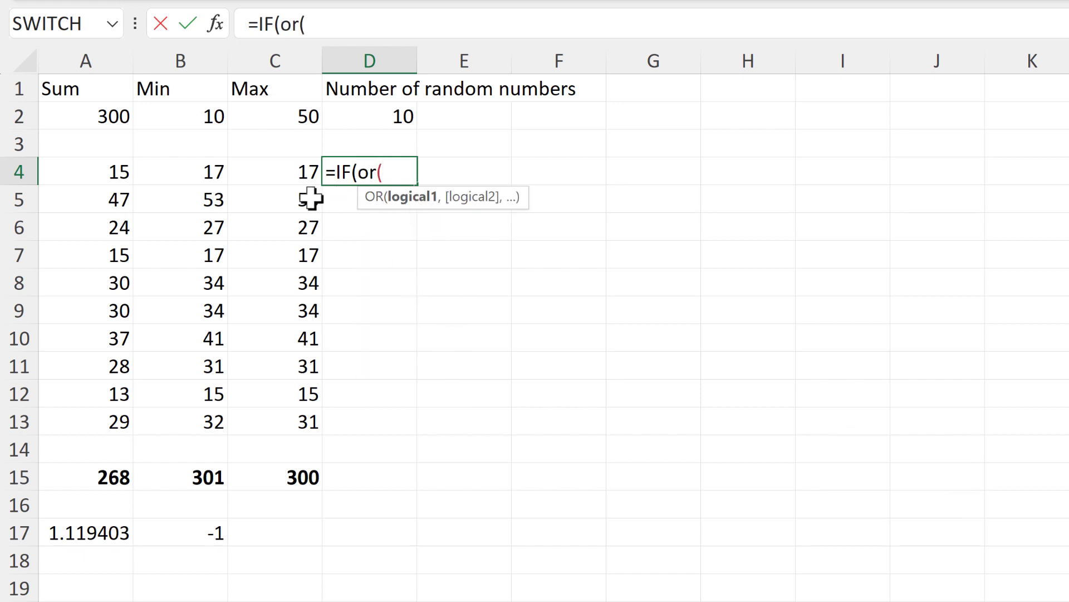
left_click(302, 170)
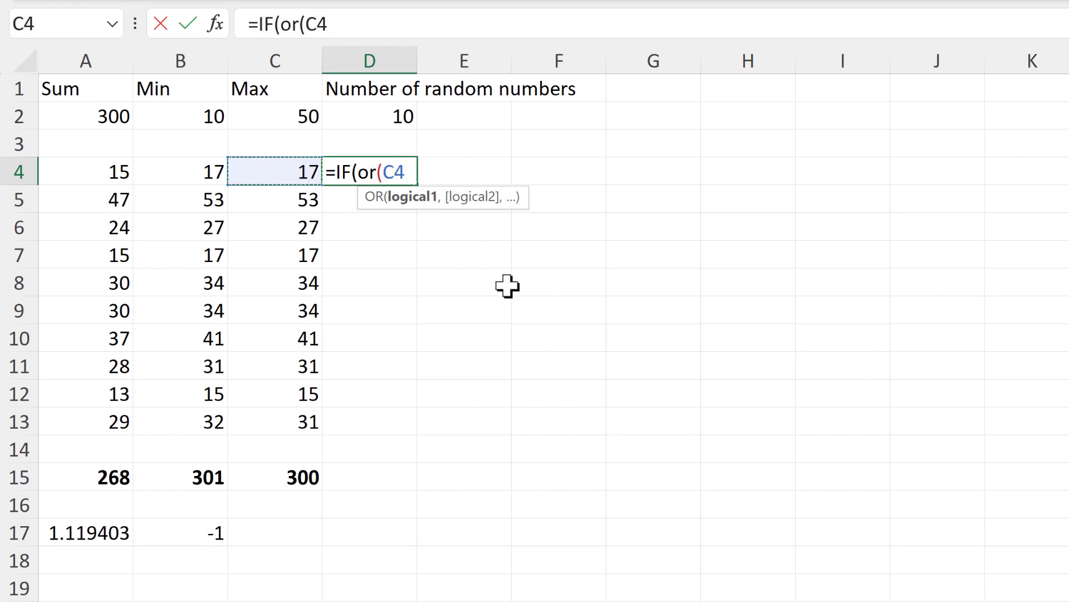
left_click(210, 118)
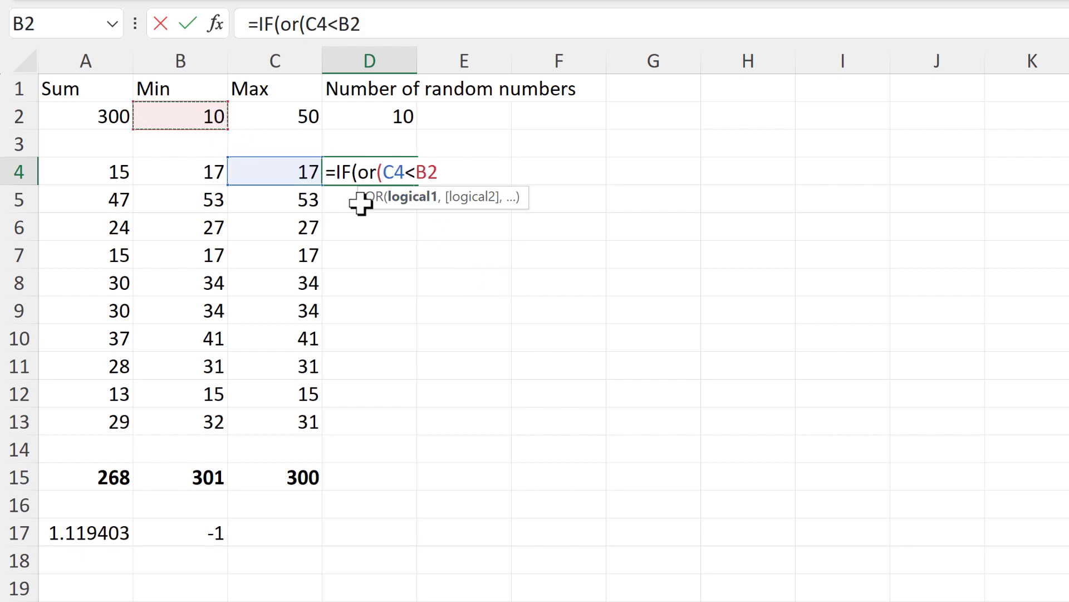
key("F4")
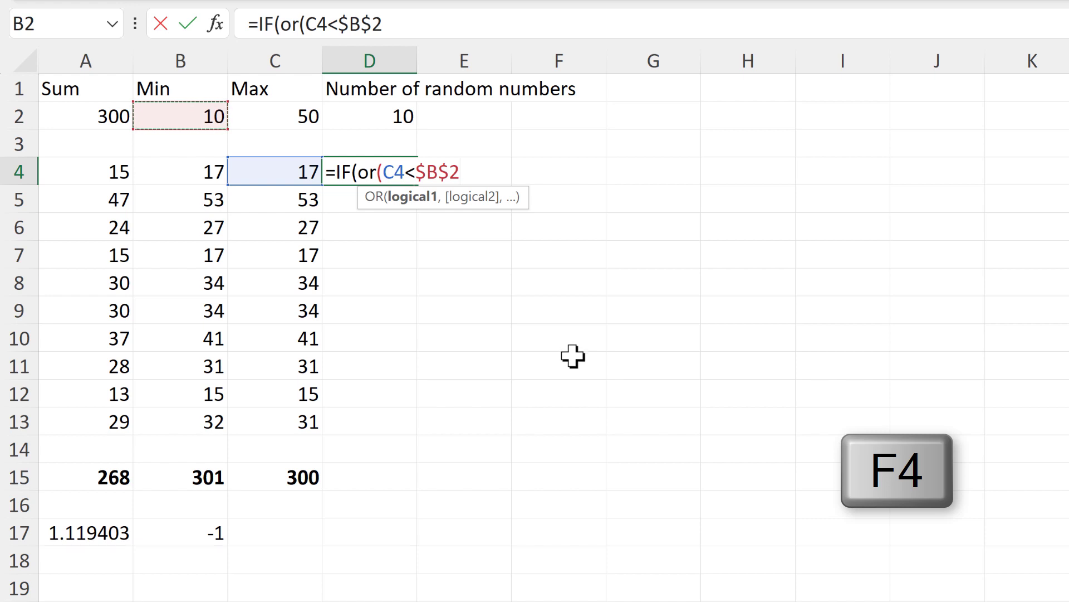
type(",")
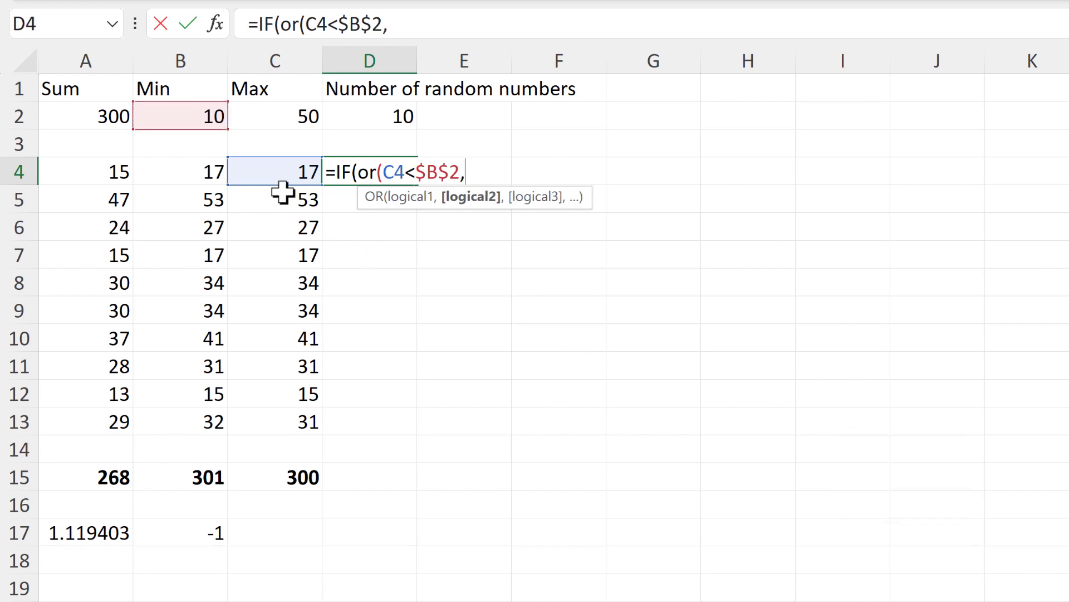
Finish it with C4>$C$2),"Fail","") and fill the check down to D13.
left_click(274, 175)
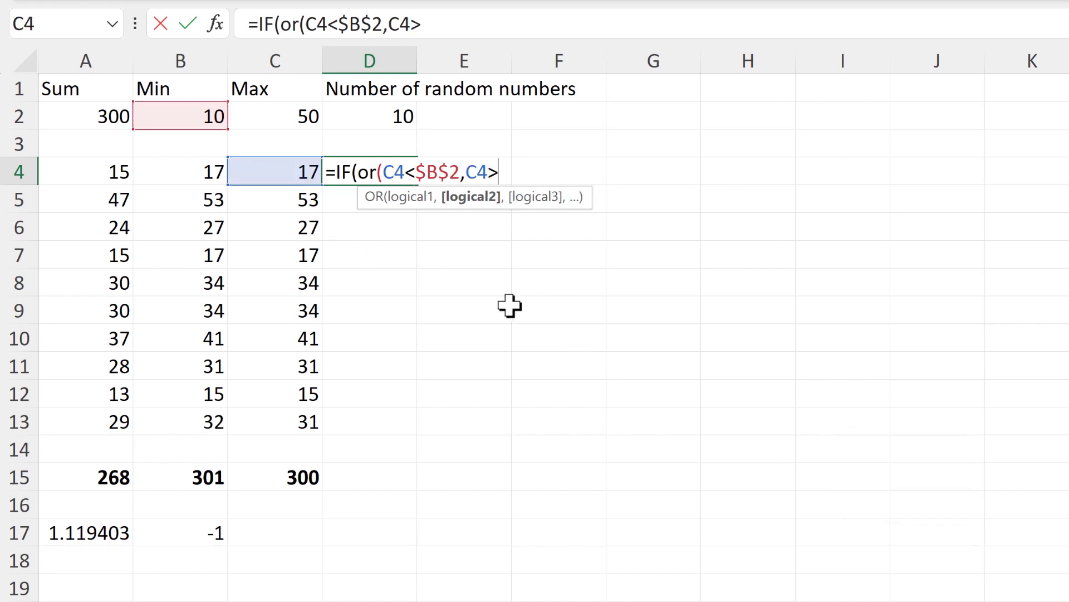
left_click(309, 108)
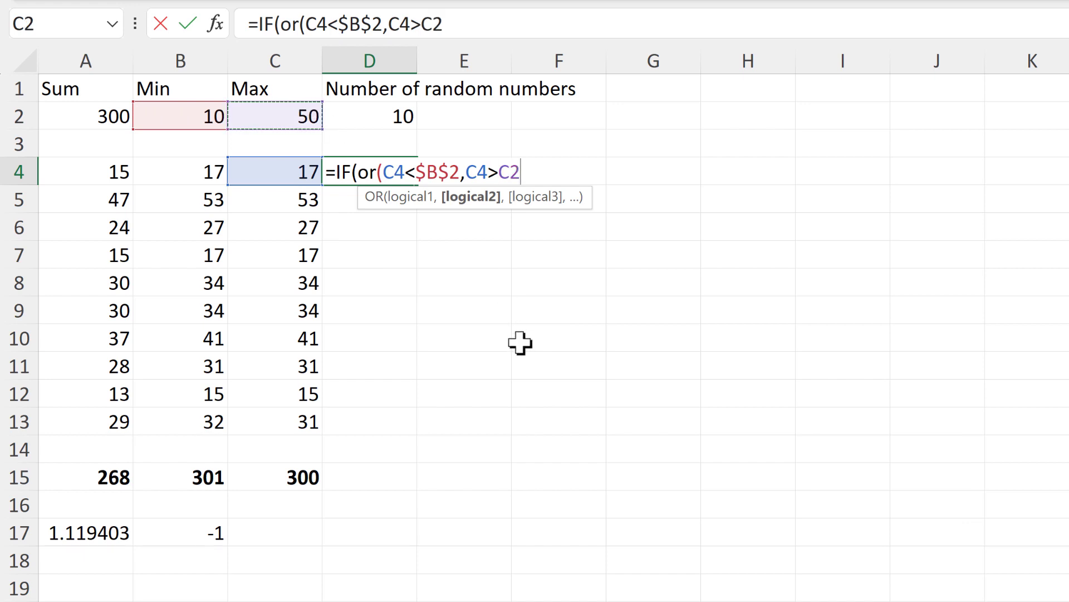
key("F4")
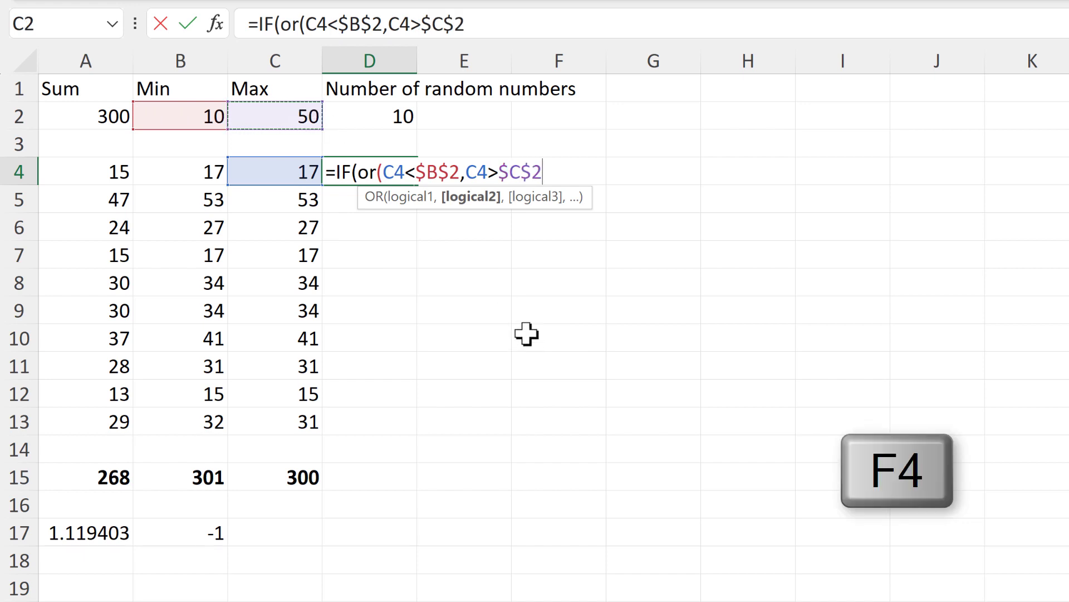
type("),\"Fail")
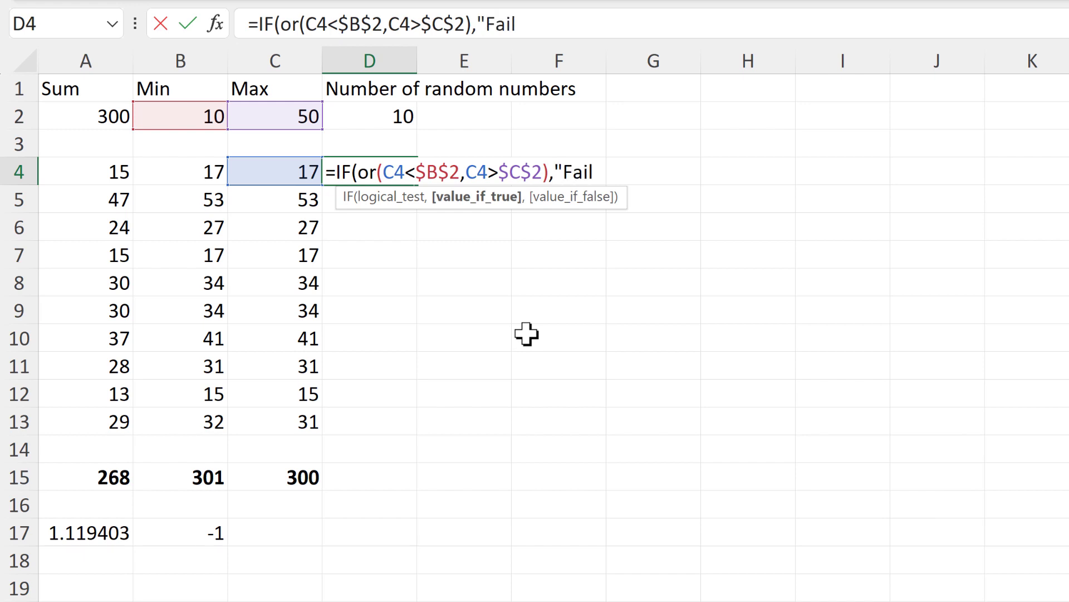
type("\",")
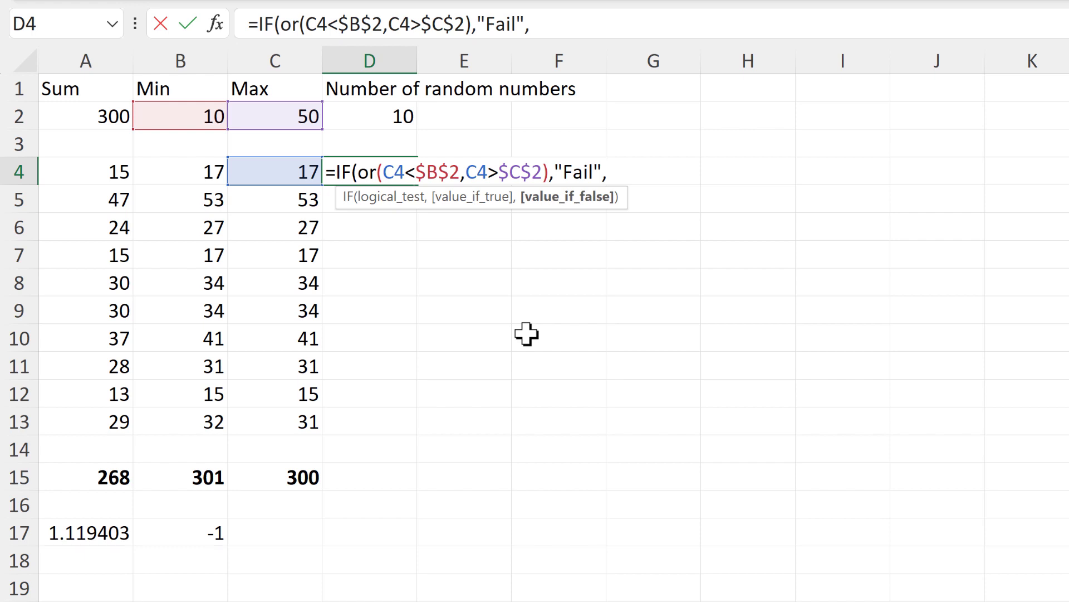
type("\"\")")
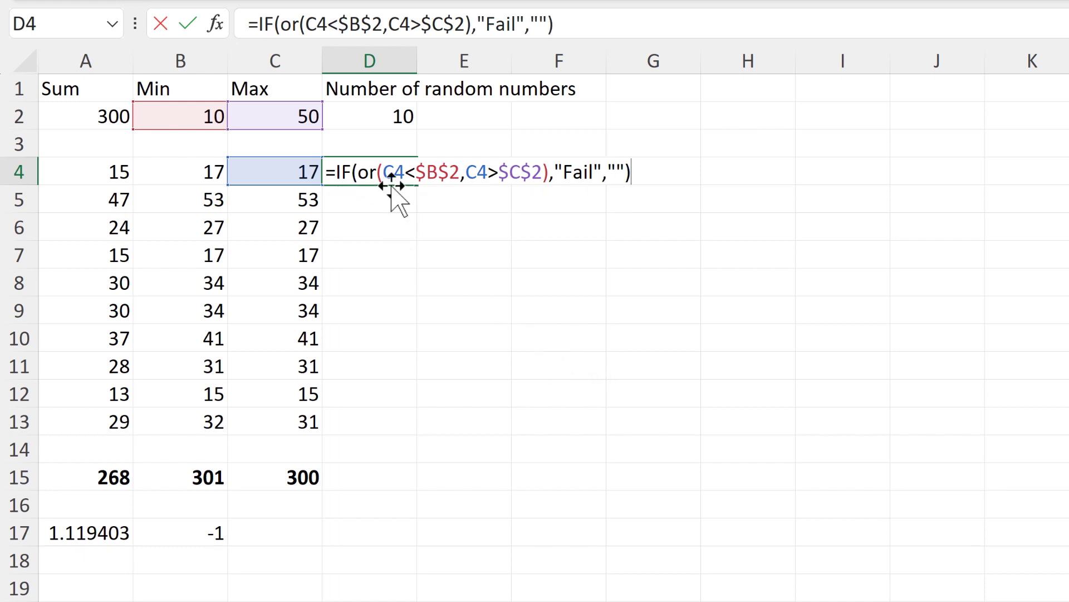
key("Return")
left_click(386, 172)
left_click_drag(420, 184, 383, 434)
left_click(530, 223)
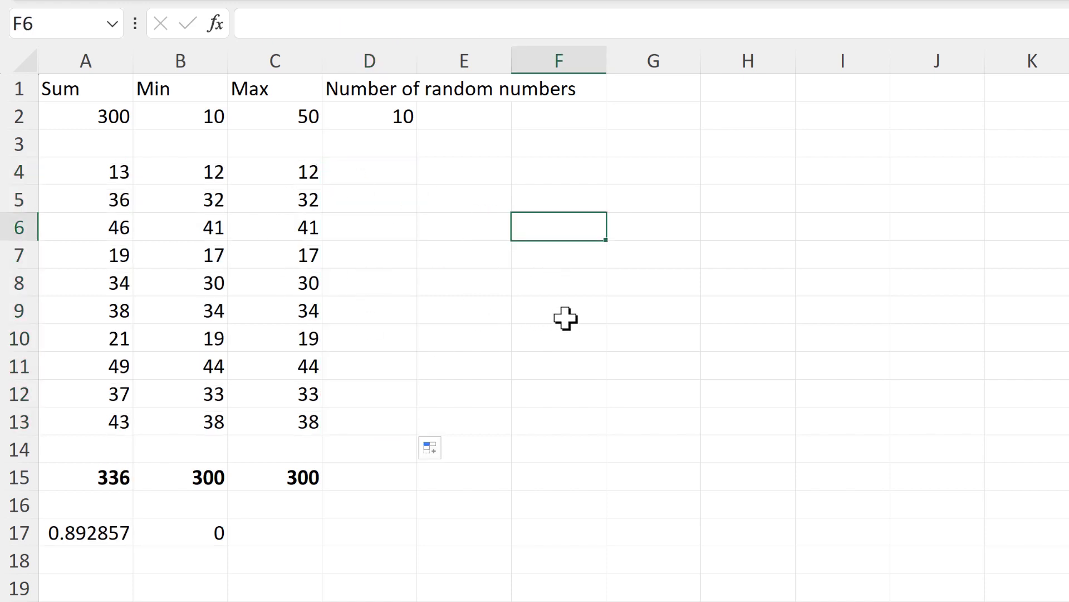
Recalculate, then enter =COUNTBLANK(D4:D13) in D3 as the pass counter.
key("F9")
key("F9")
key("F9")
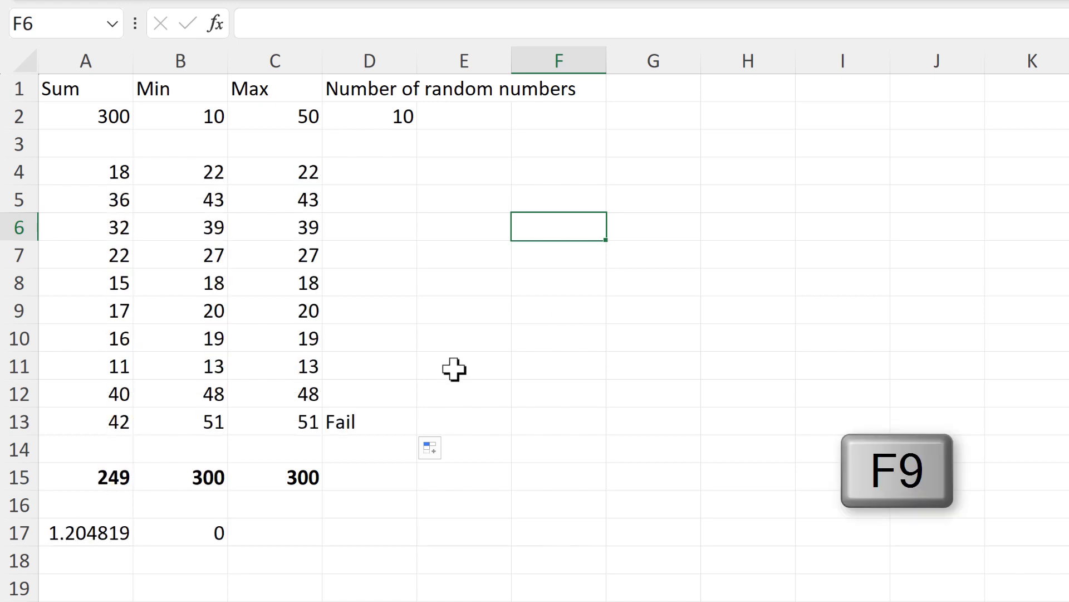
left_click(371, 148)
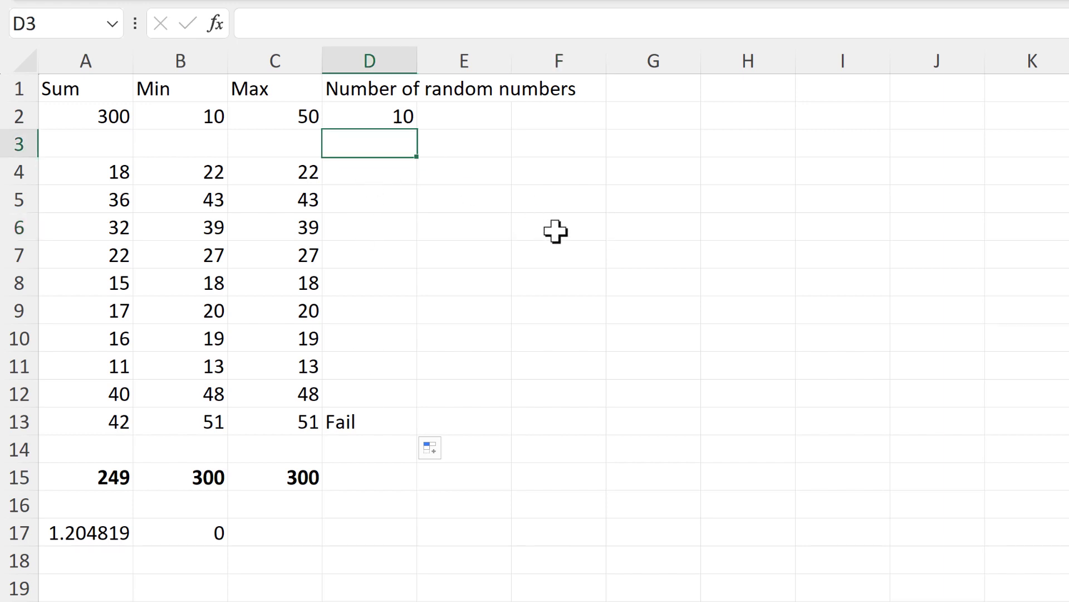
type("=countbl")
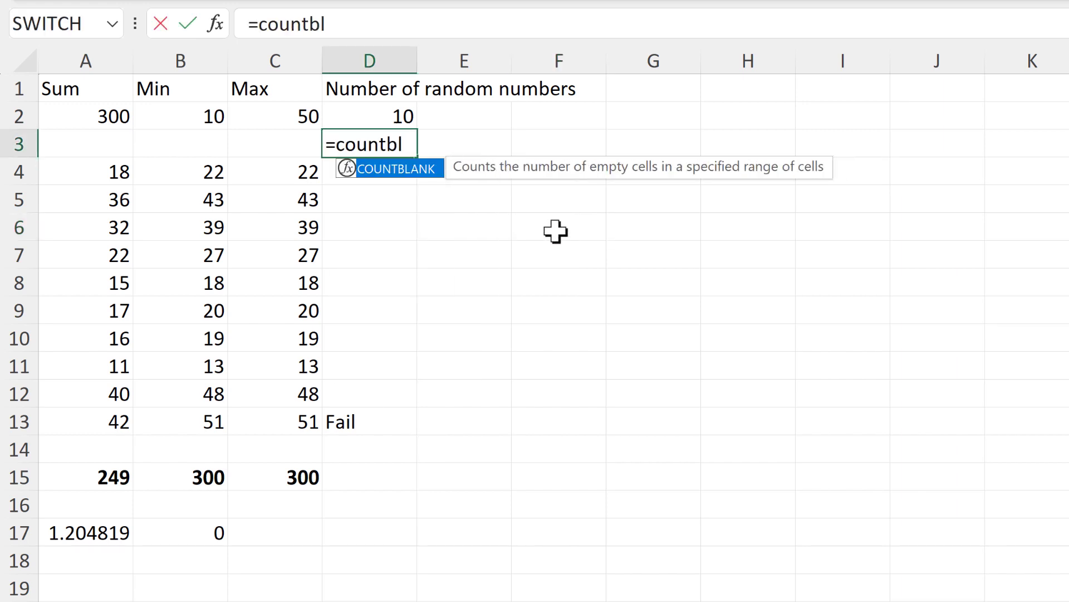
double_click(406, 170)
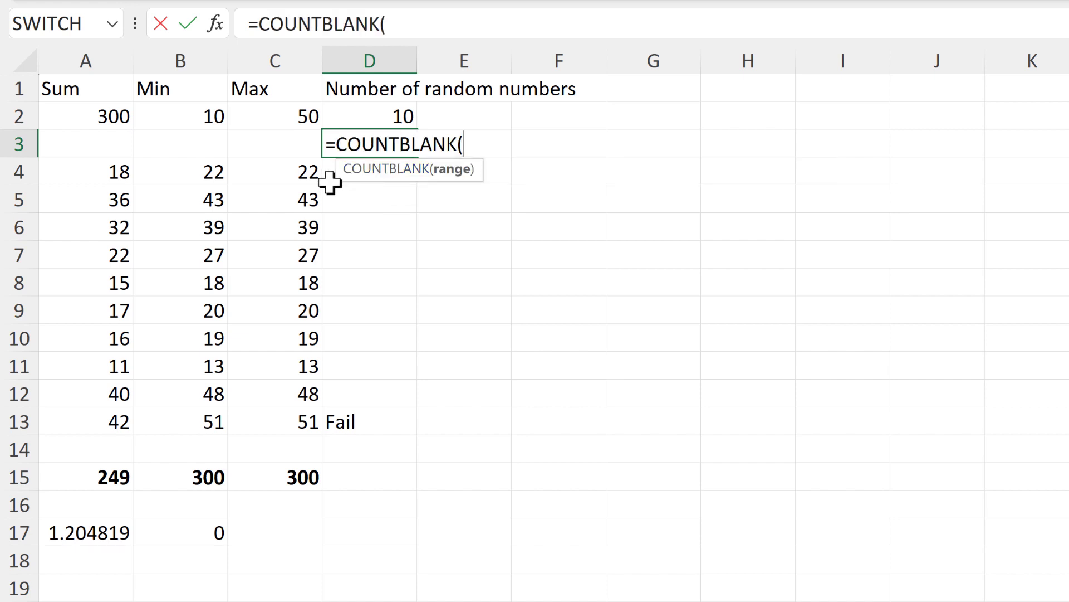
left_click_drag(351, 180, 347, 425)
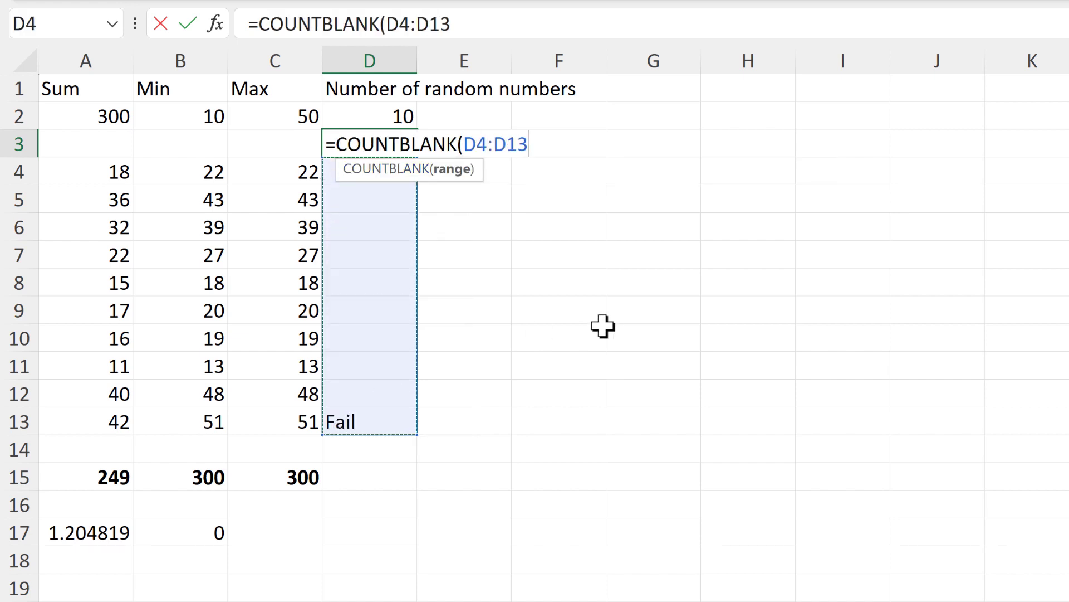
key("Return")
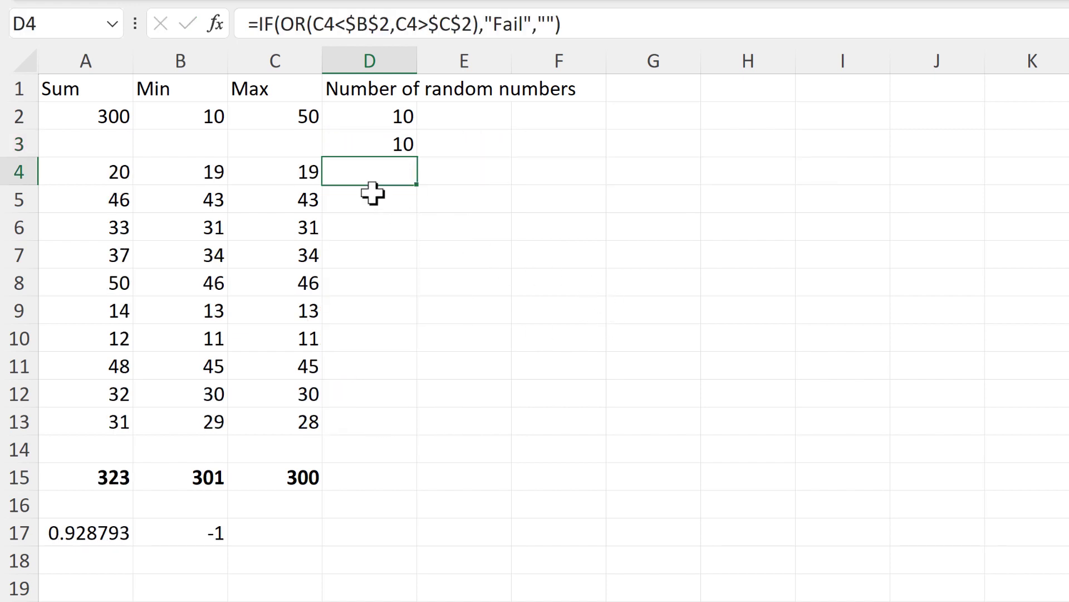
Review the D3 counter and recalculate, showing 8 passes with D6 and D13 failing.
left_click(388, 146)
left_click(518, 198)
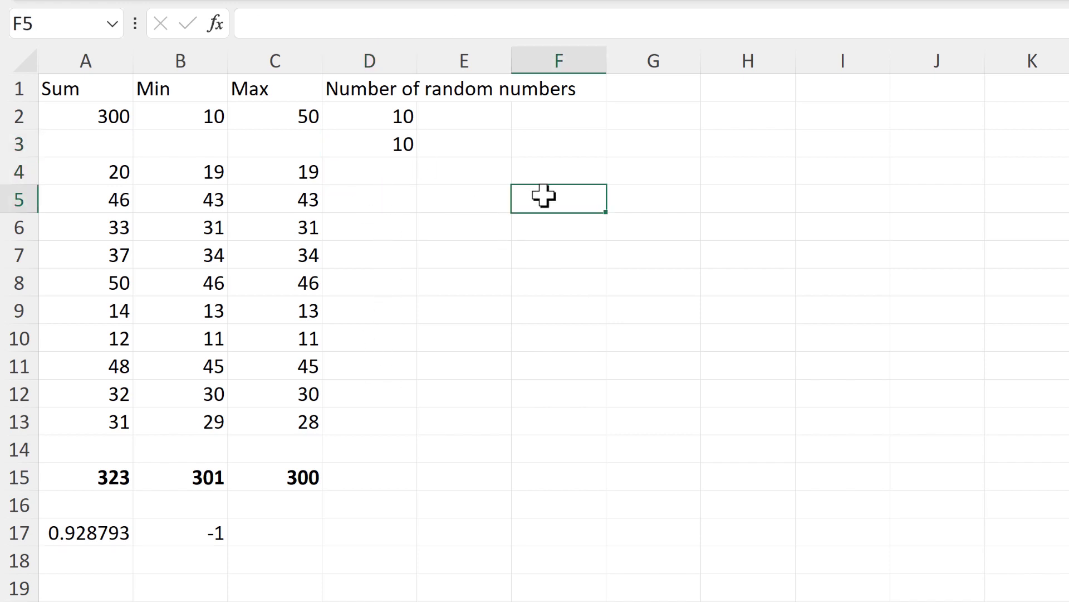
key("F9")
key("F9")
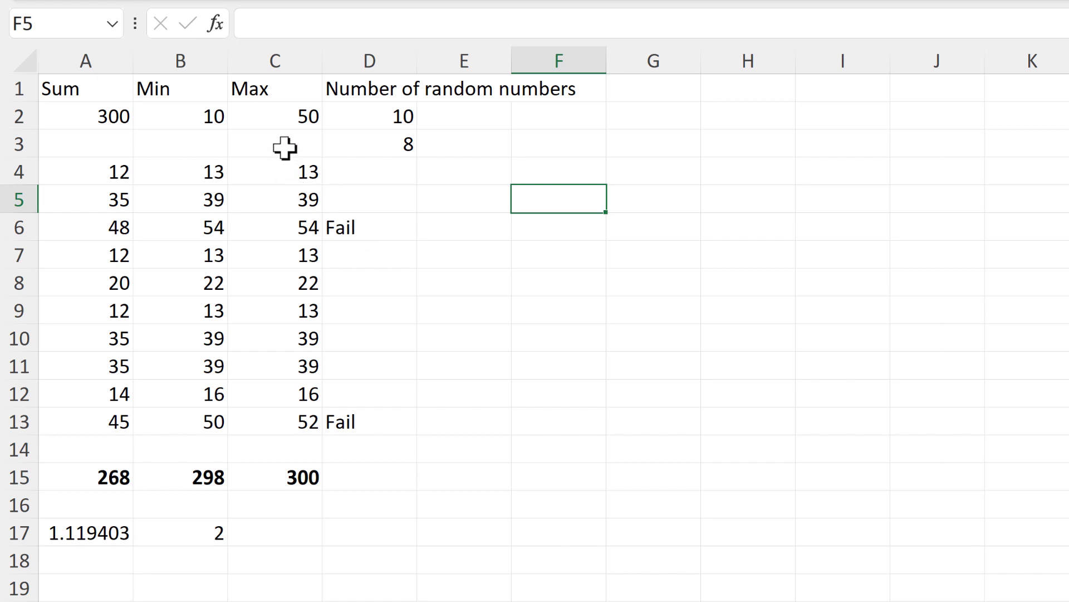
Move the C3:D15 block one column right to D3:E15, leaving column C empty.
left_click_drag(284, 147, 383, 475)
left_click_drag(417, 251, 442, 258)
left_click(273, 175)
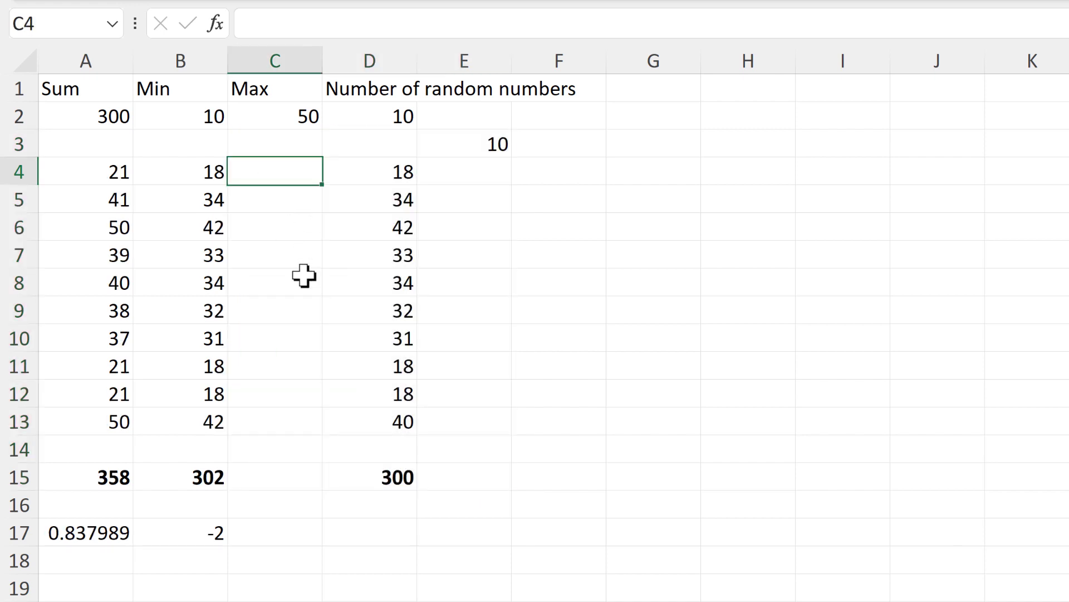
Start the C4 formula =IF(B4<$B$2,A4, so A4 is used when B4 falls below the Min.
type("=if")
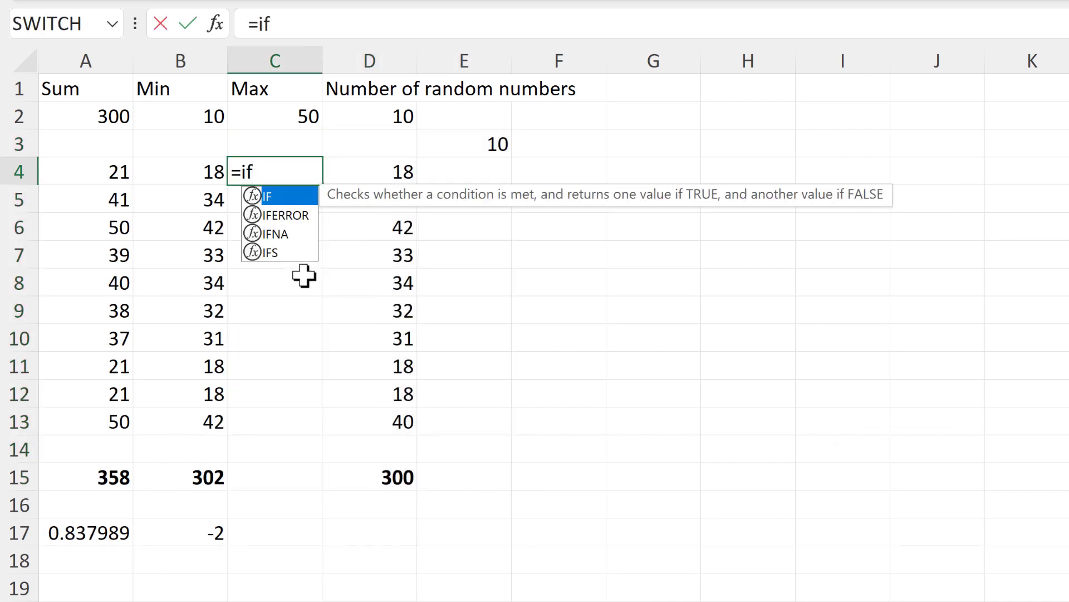
key("Tab")
left_click(194, 163)
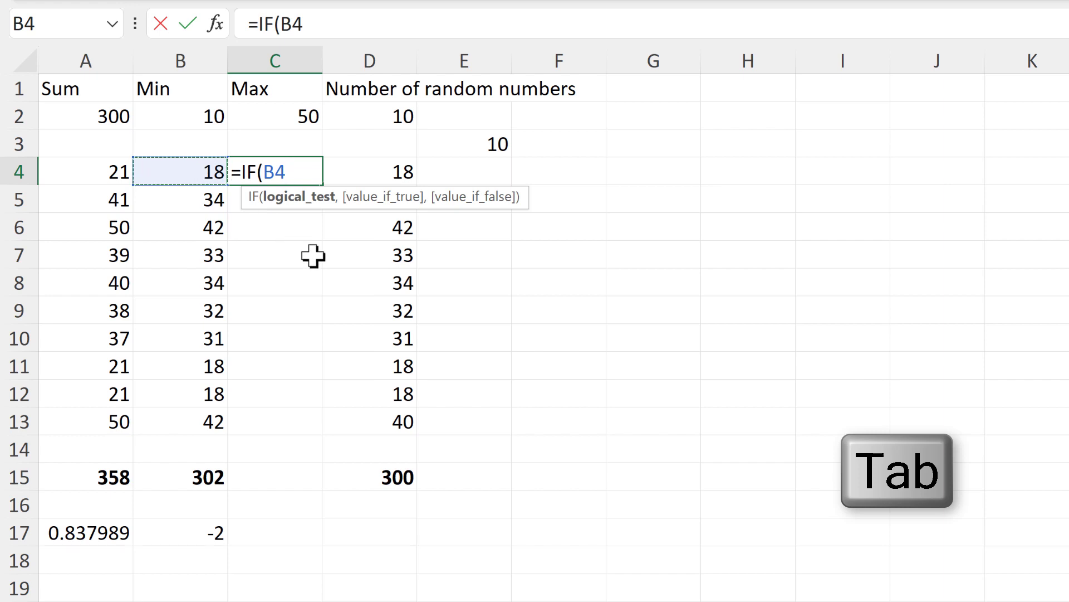
type("<")
left_click(178, 119)
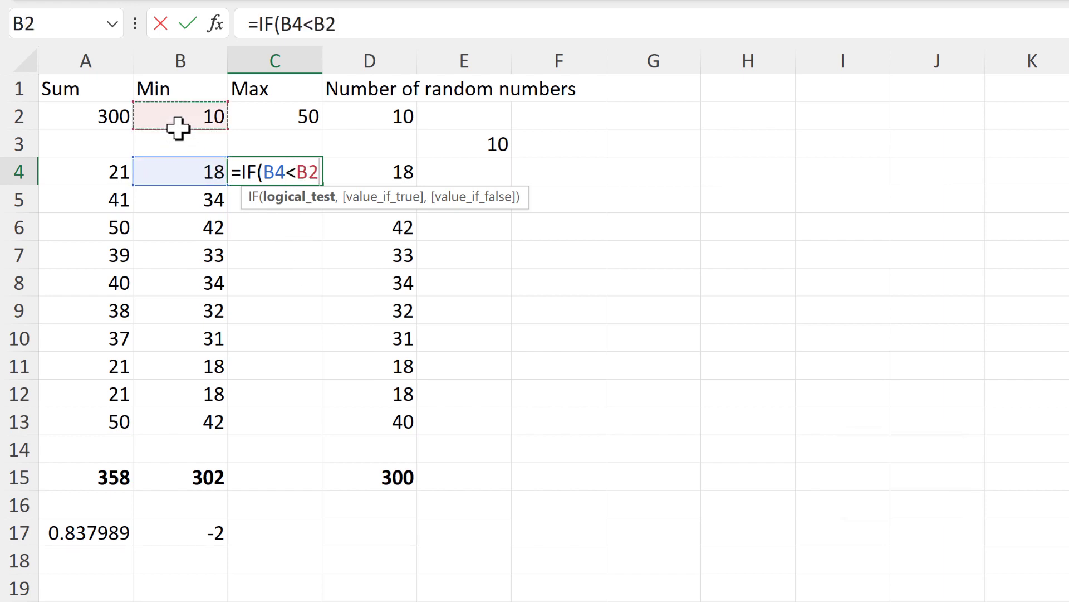
key("F4")
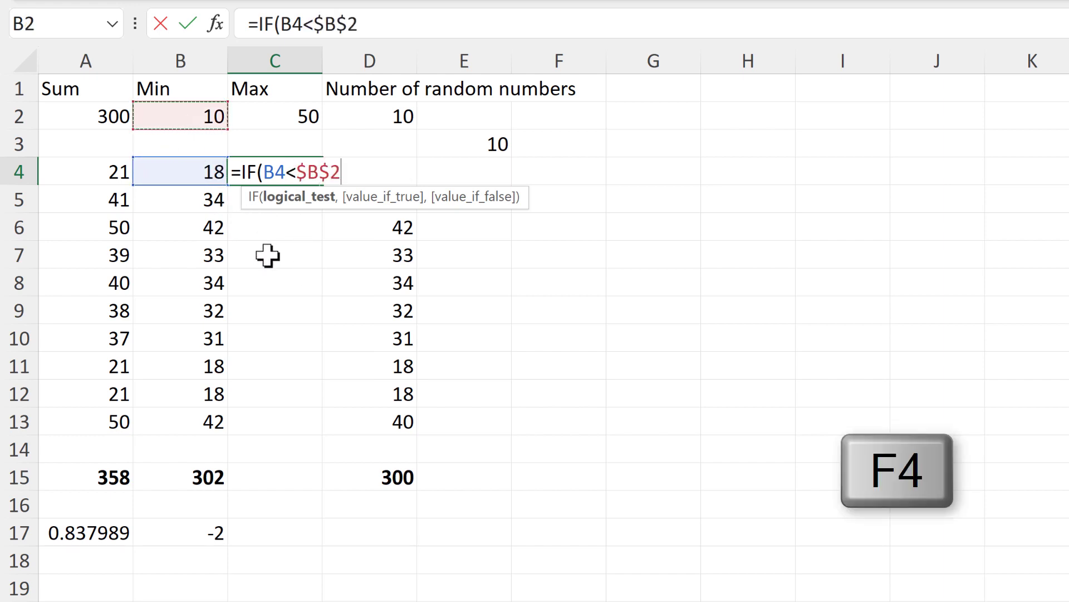
type(",")
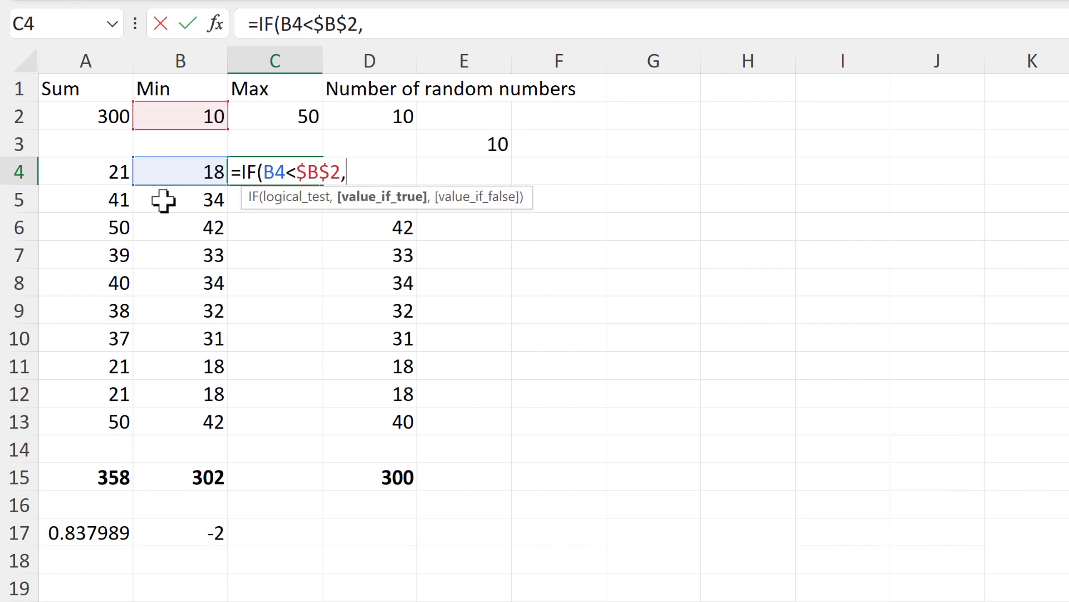
left_click(66, 179)
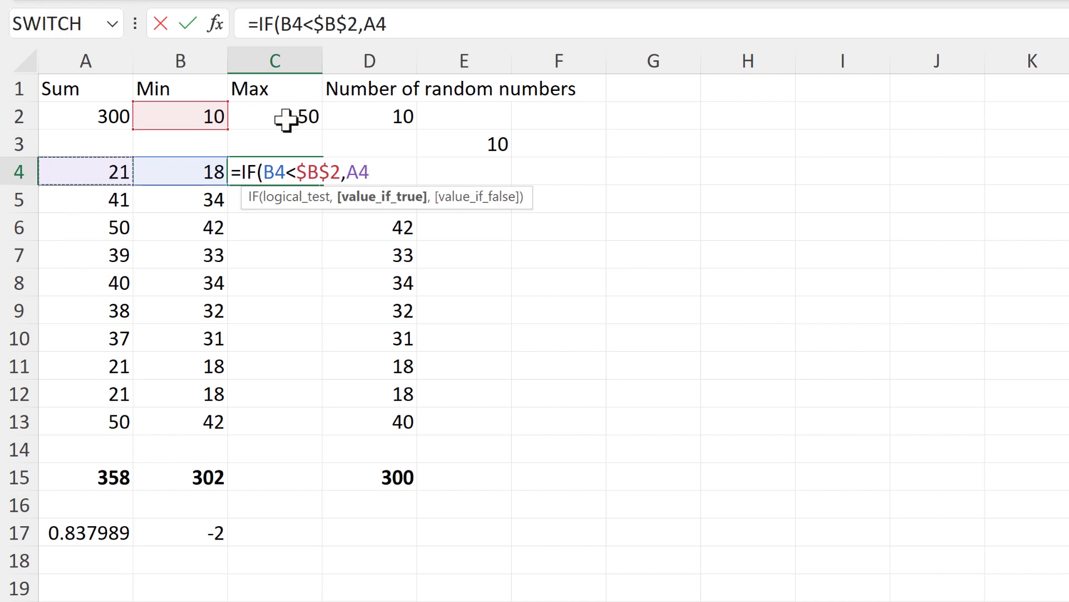
Add the nested IF(B4>$C$2,A4,B4) for the Max limit, with B4 as the final fallback.
type(",")
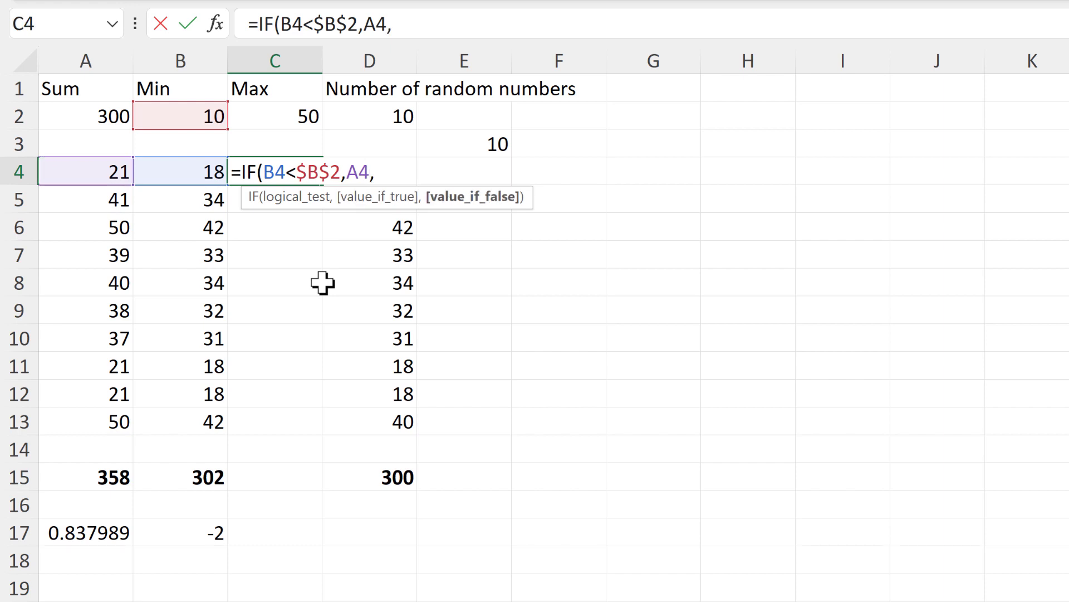
type("if")
key("Tab")
left_click(193, 173)
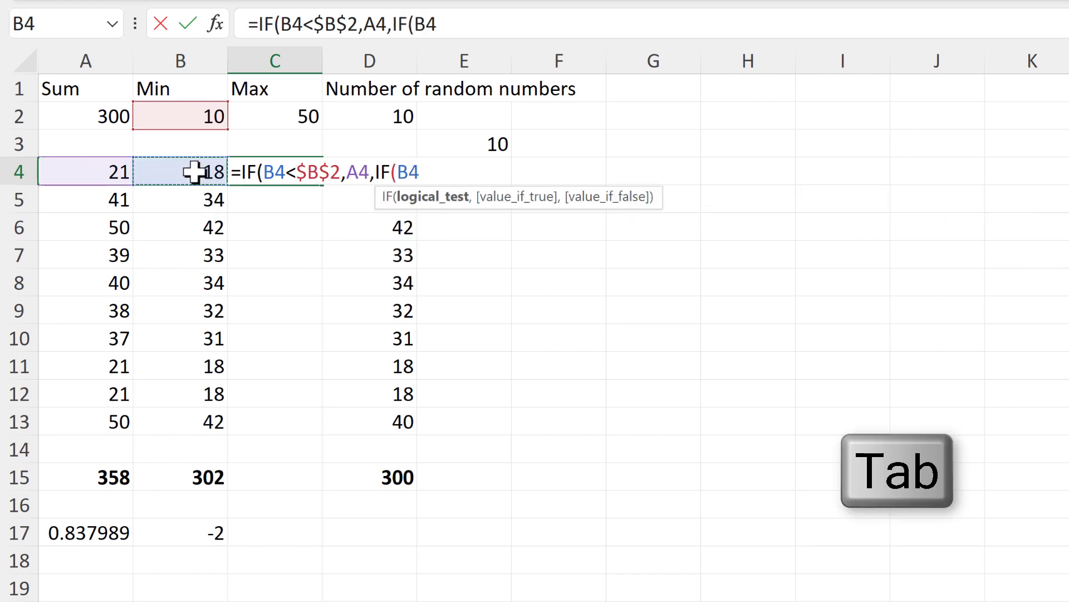
type(">")
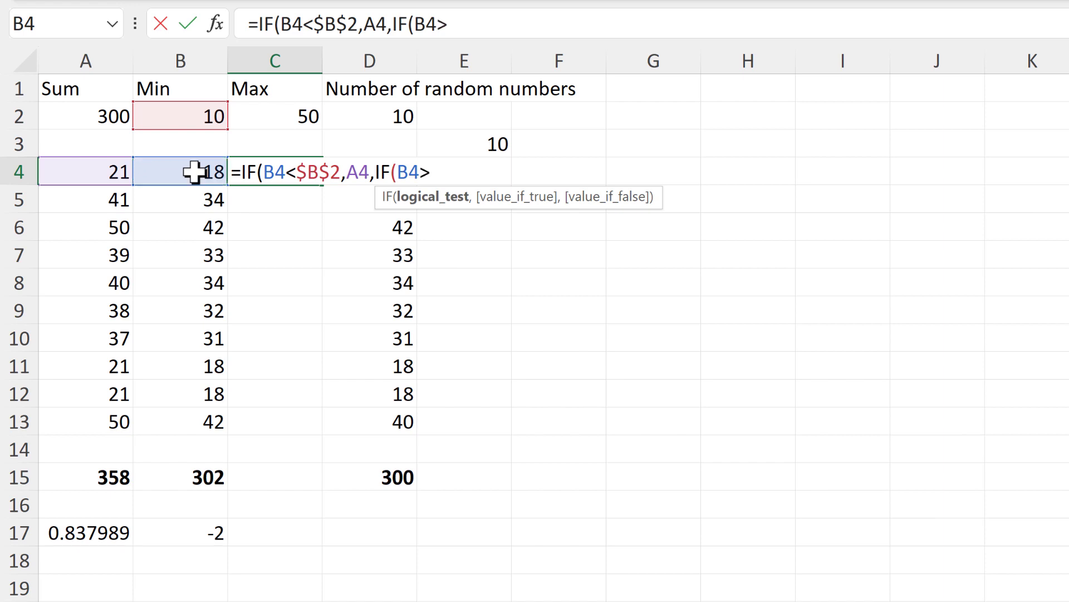
left_click(293, 114)
key("F4")
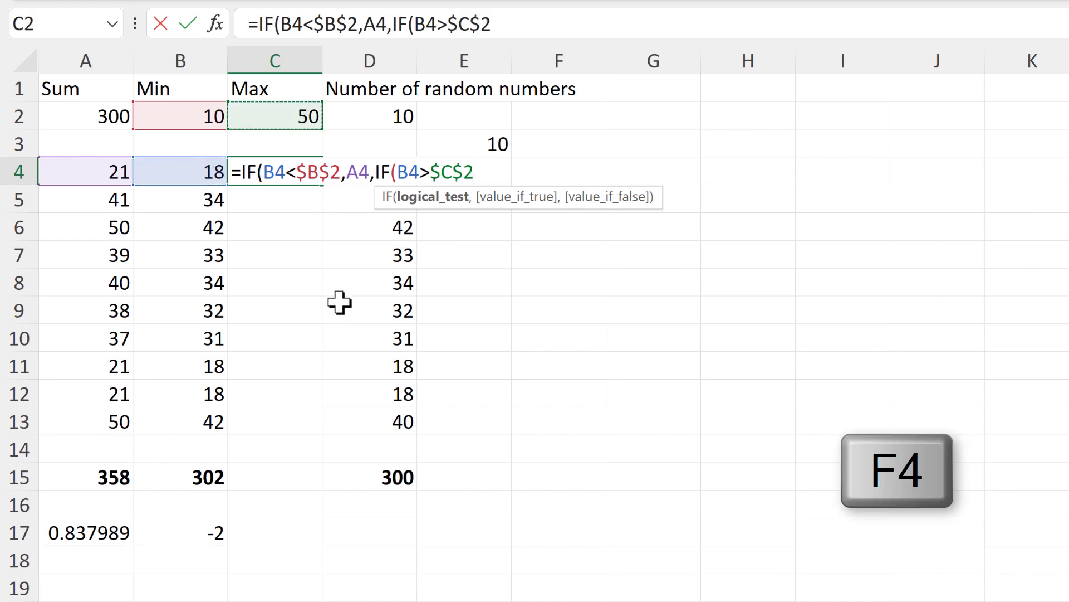
type(",")
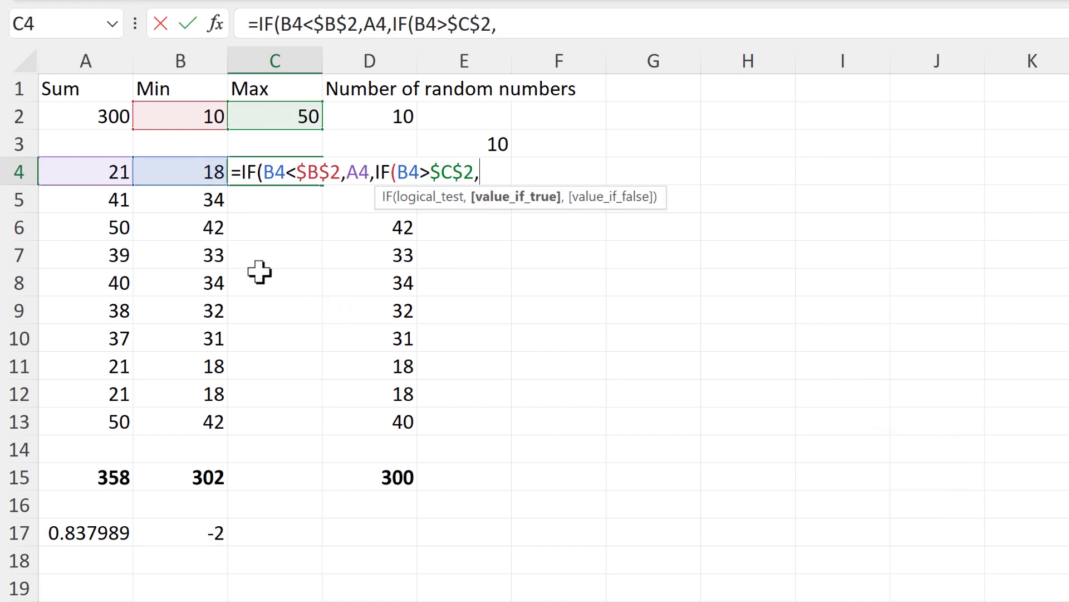
left_click(99, 173)
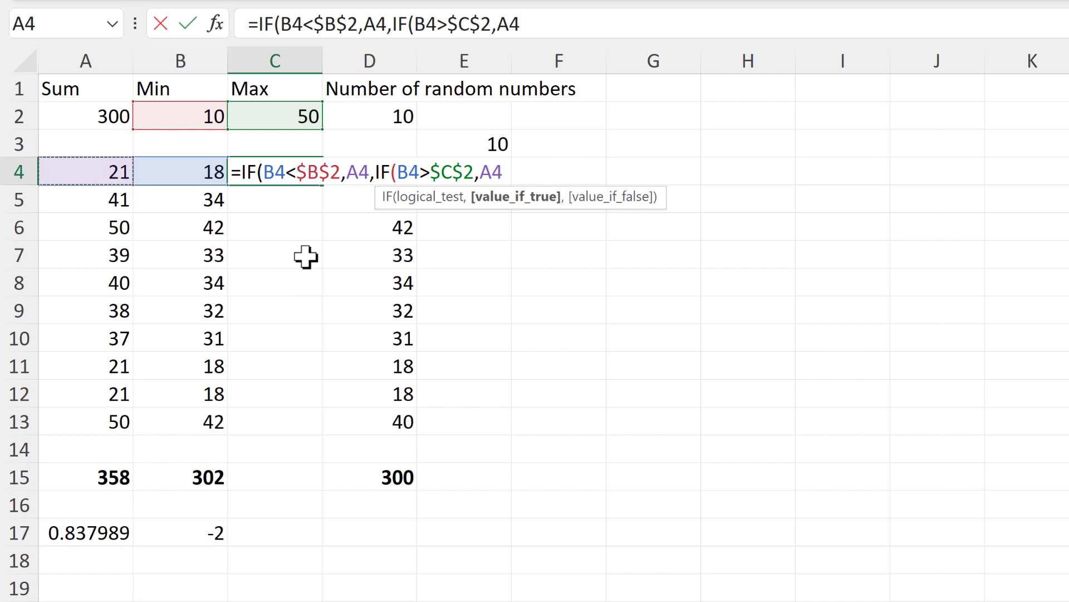
type(",")
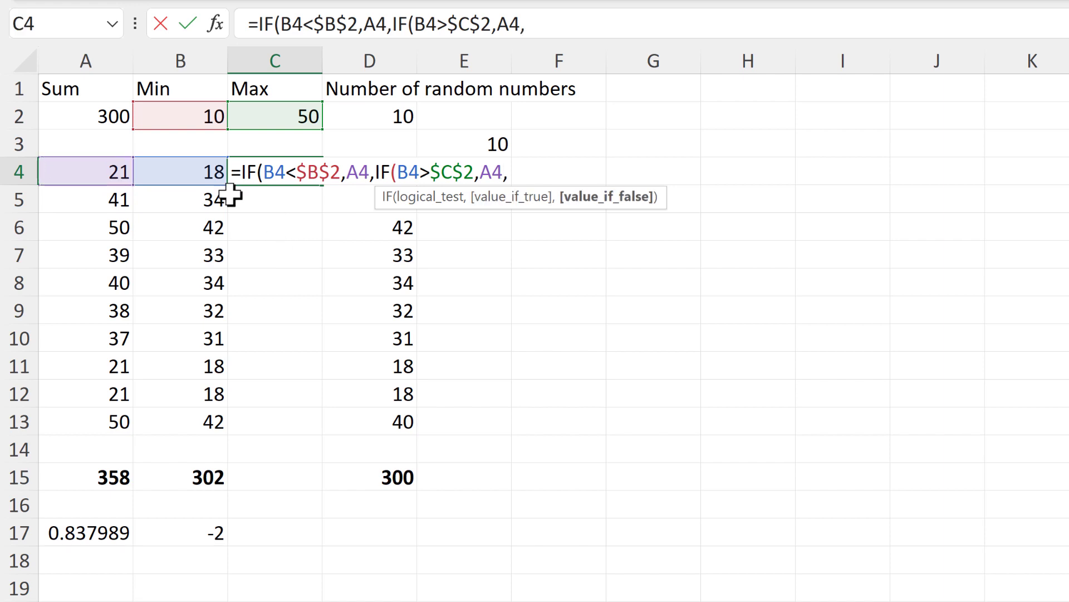
left_click(184, 168)
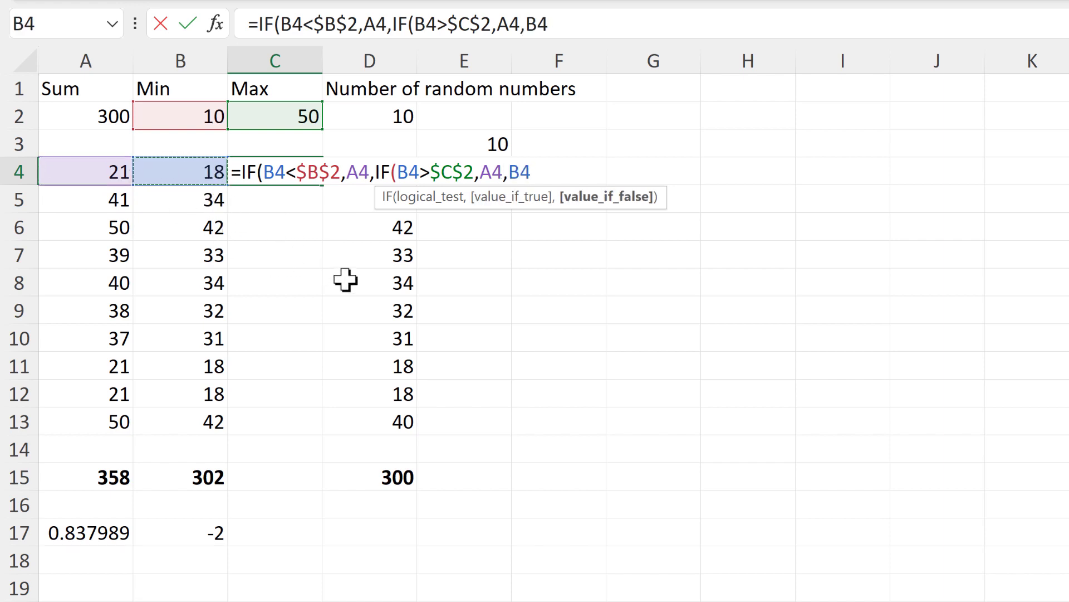
Close and commit the C4 formula, then fill it down to C13.
type("))")
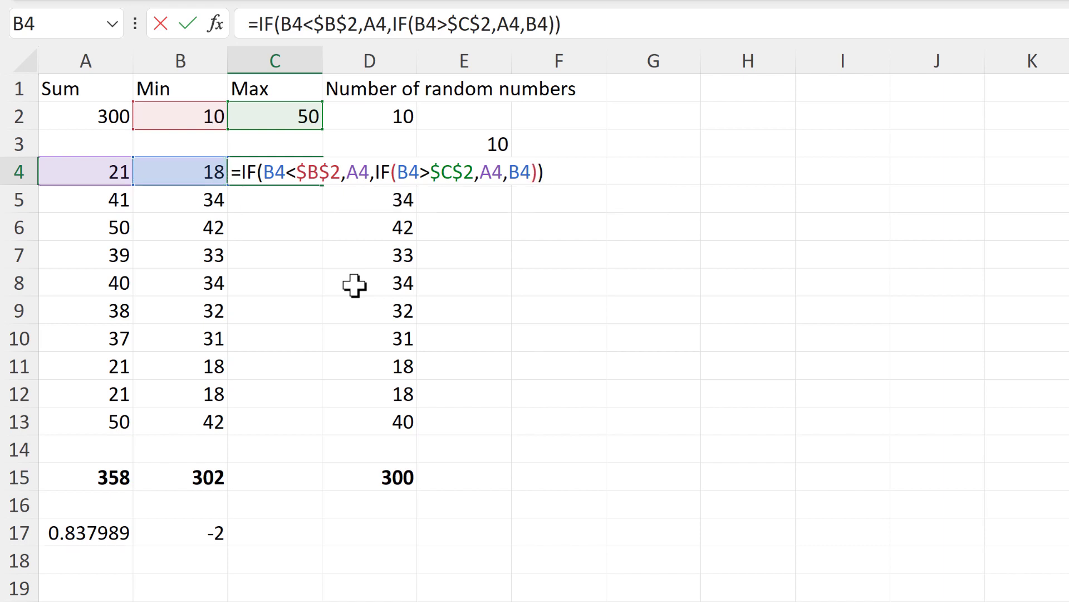
key("Return")
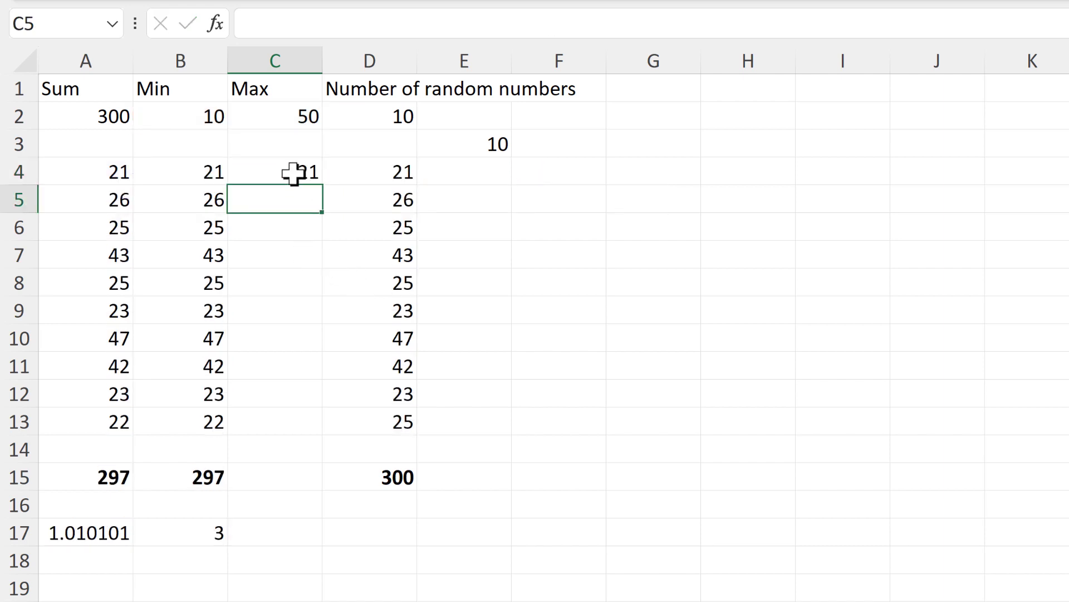
left_click(292, 172)
left_click_drag(321, 185, 287, 426)
Extend the total into C15 and move the difference to C17 as =A2-C15.
left_click(204, 475)
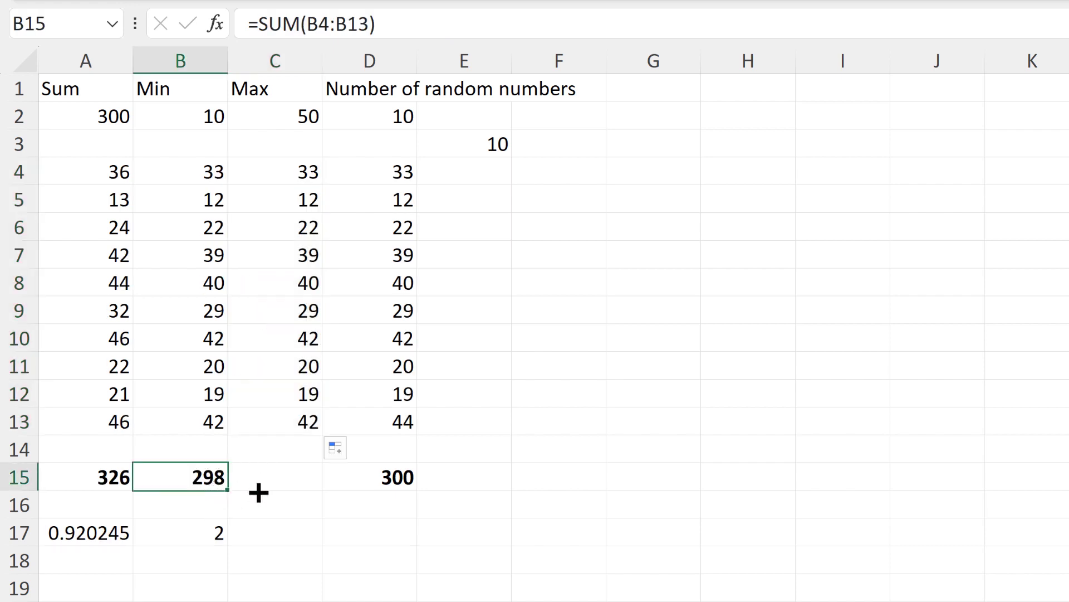
left_click_drag(284, 488, 282, 486)
left_click(198, 529)
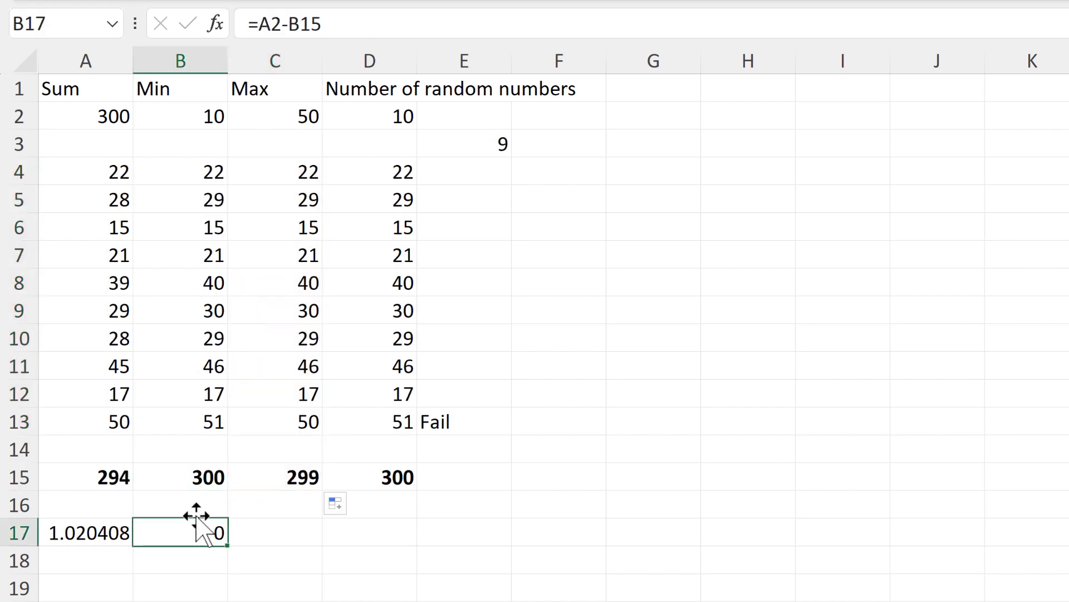
left_click_drag(193, 519, 312, 539)
key("F2")
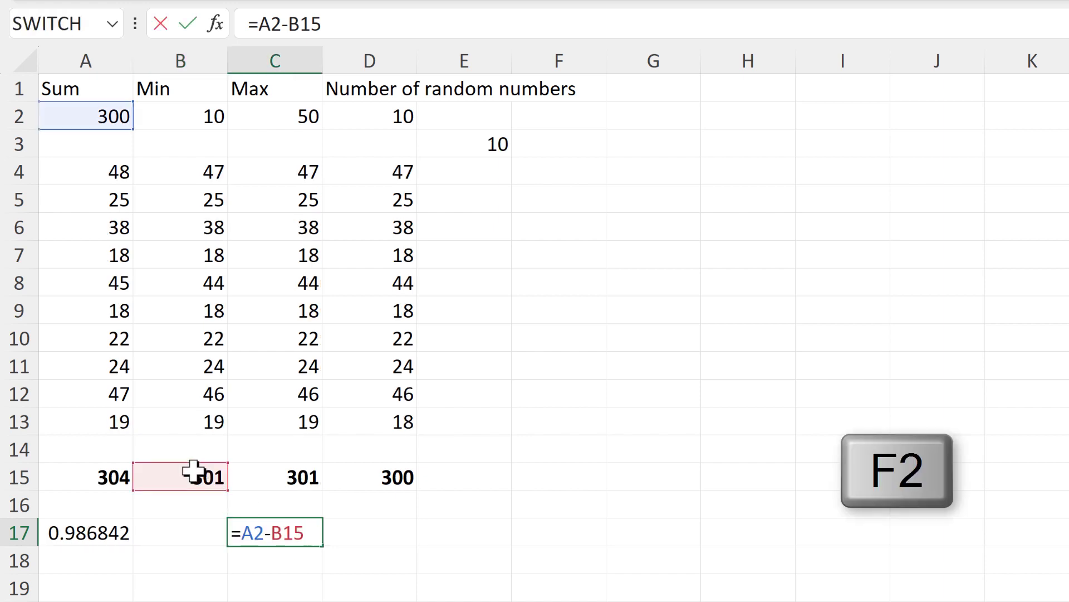
left_click_drag(195, 478, 262, 478)
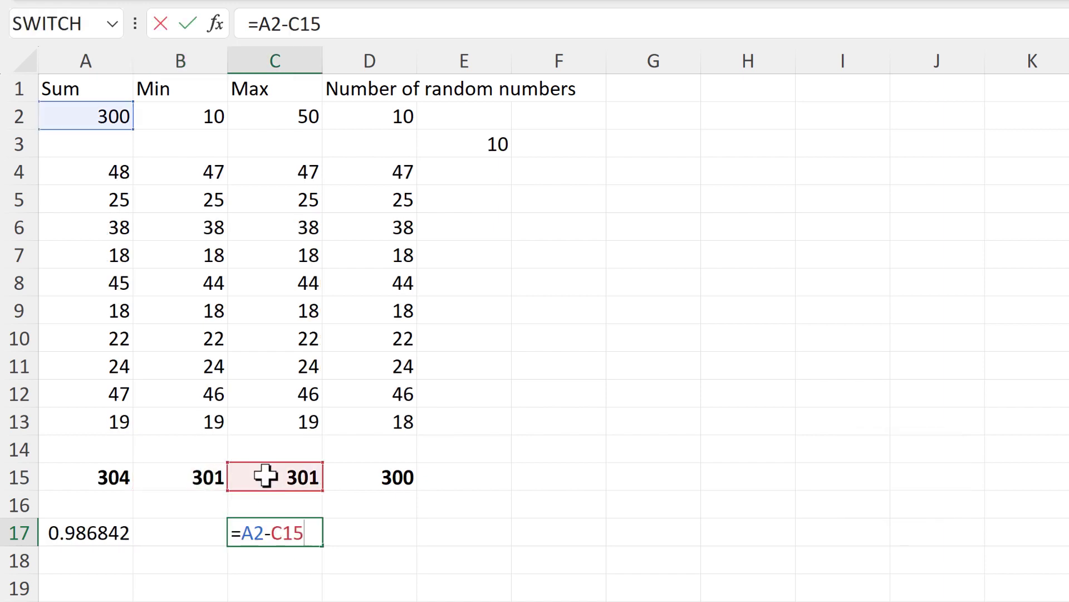
key("Return")
Change D4 to =C4 and fill it down to D12.
left_click(375, 175)
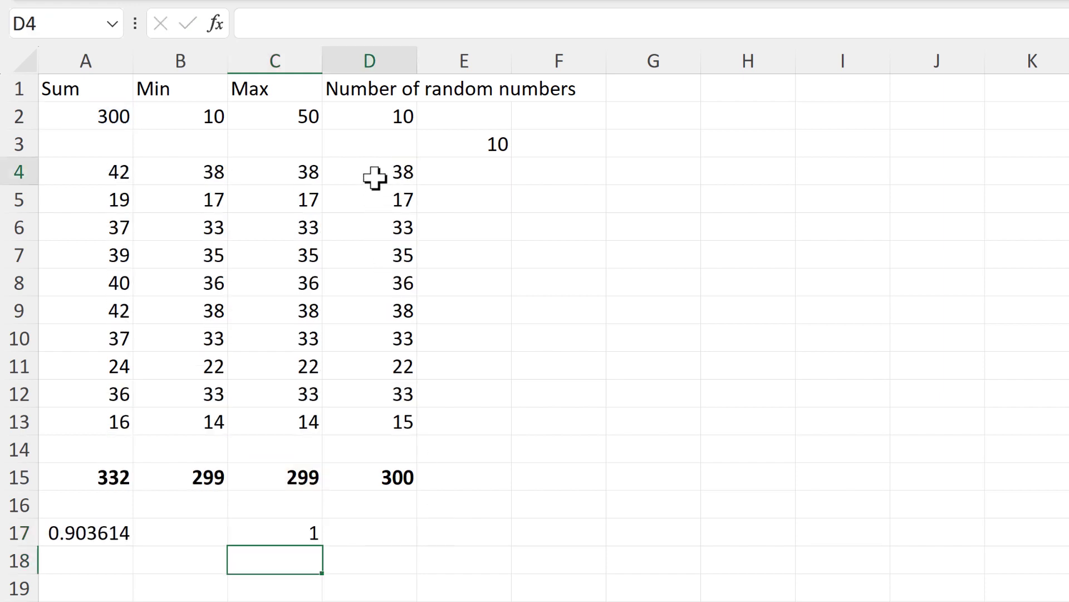
left_click(311, 28)
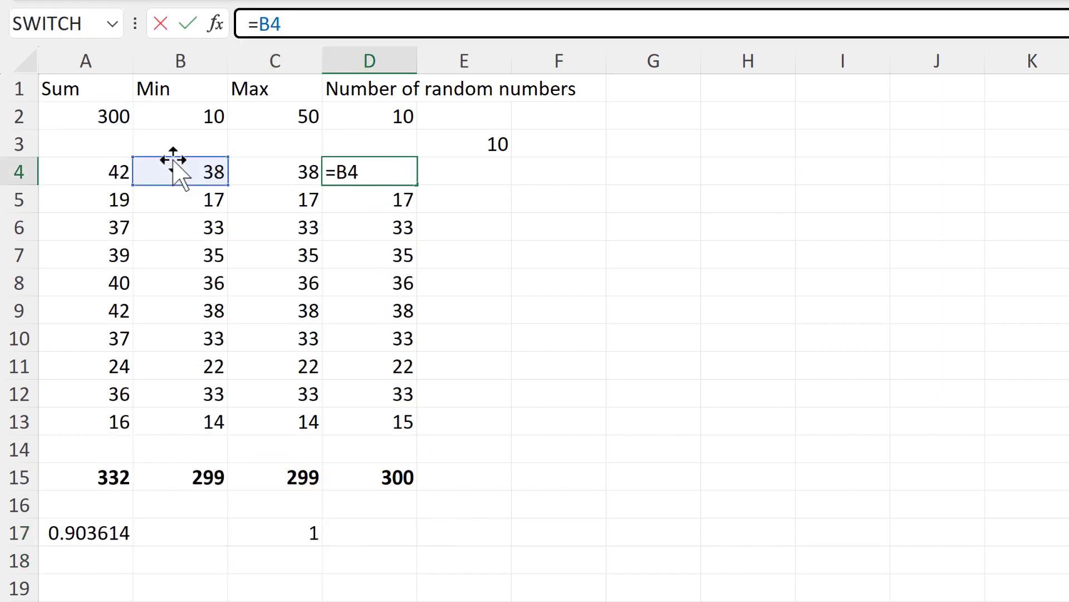
left_click_drag(172, 160, 243, 179)
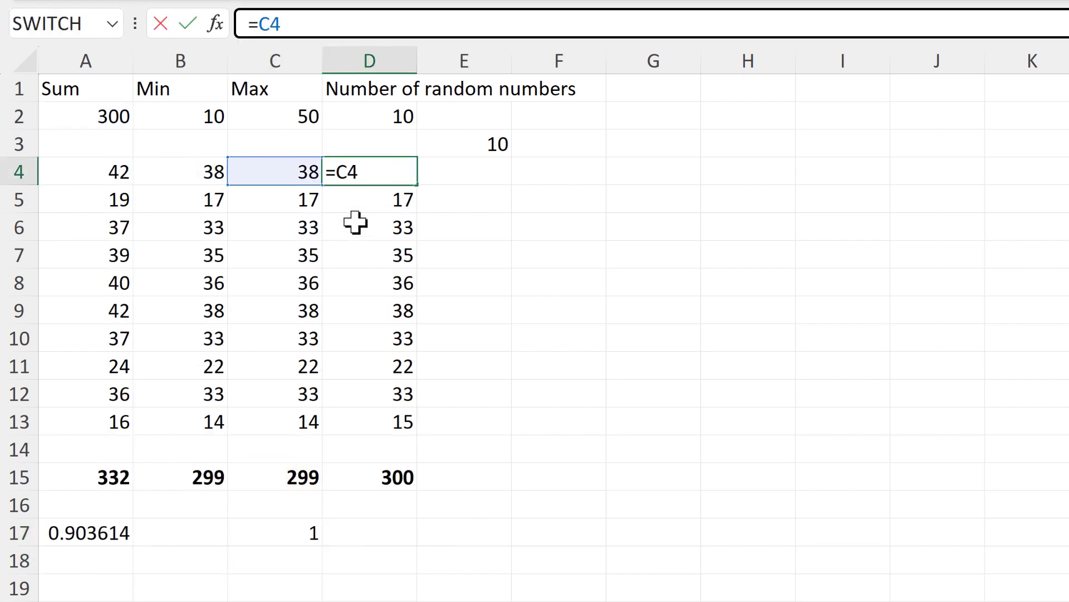
key("Return")
left_click(363, 172)
left_click_drag(415, 216, 394, 404)
Change D13 to =C13+C17 so column D uses the clamped values.
left_click(383, 422)
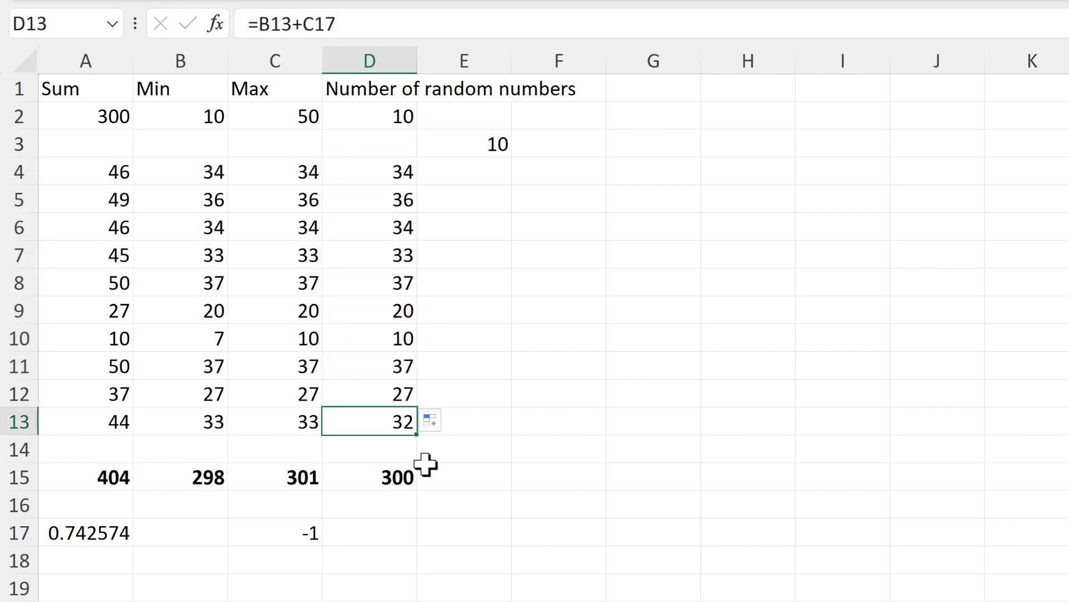
key("F2")
left_click_drag(211, 434, 305, 434)
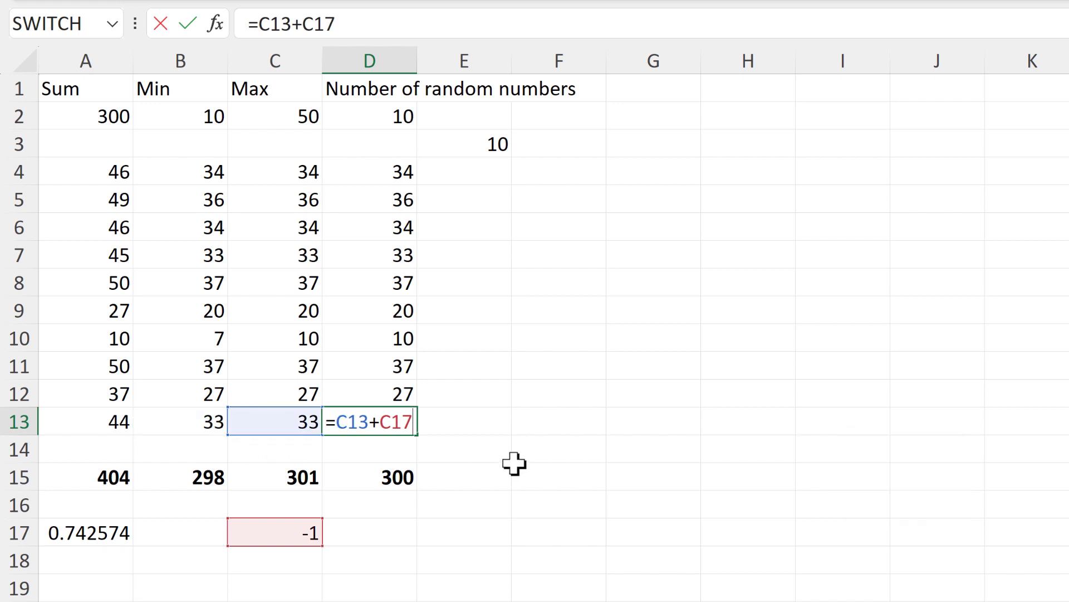
key("Return")
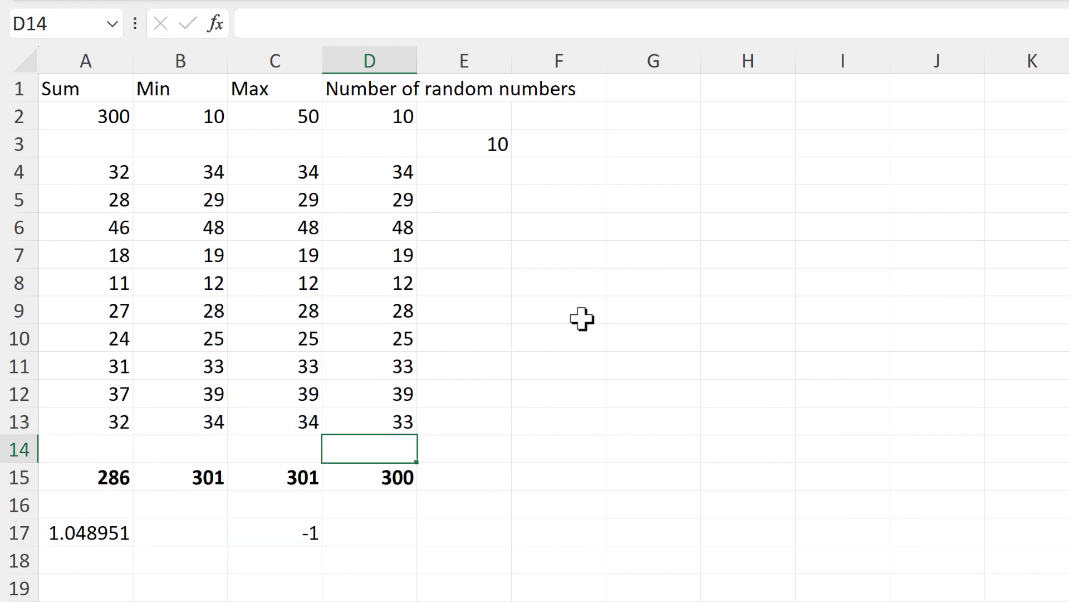
Recalculate the random numbers three times with F9.
left_click(582, 318)
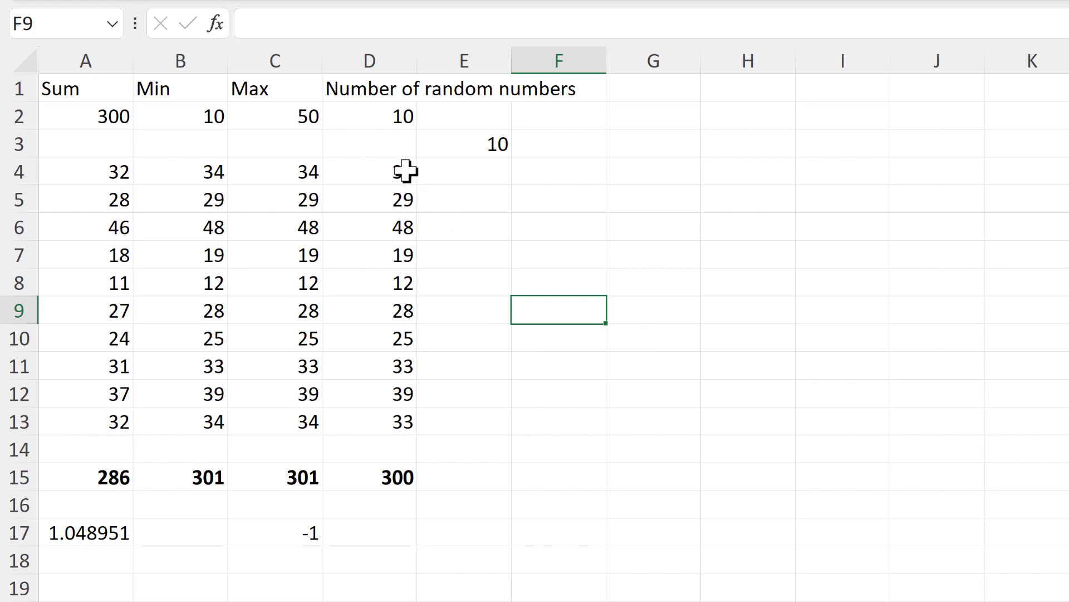
key("F9")
key("F9")
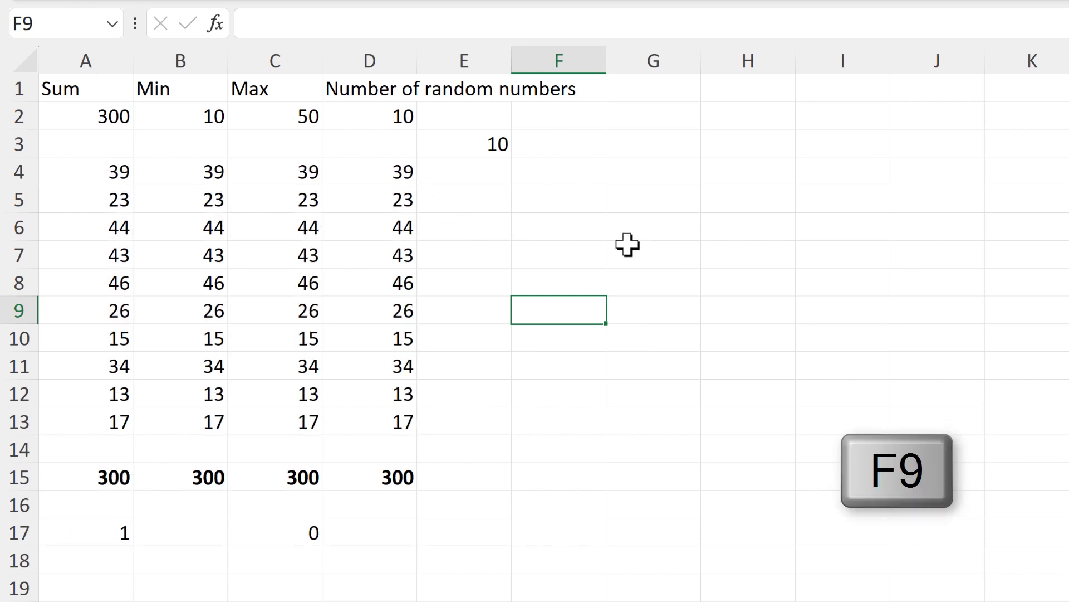
key("F9")
key("F9")
key("F9")
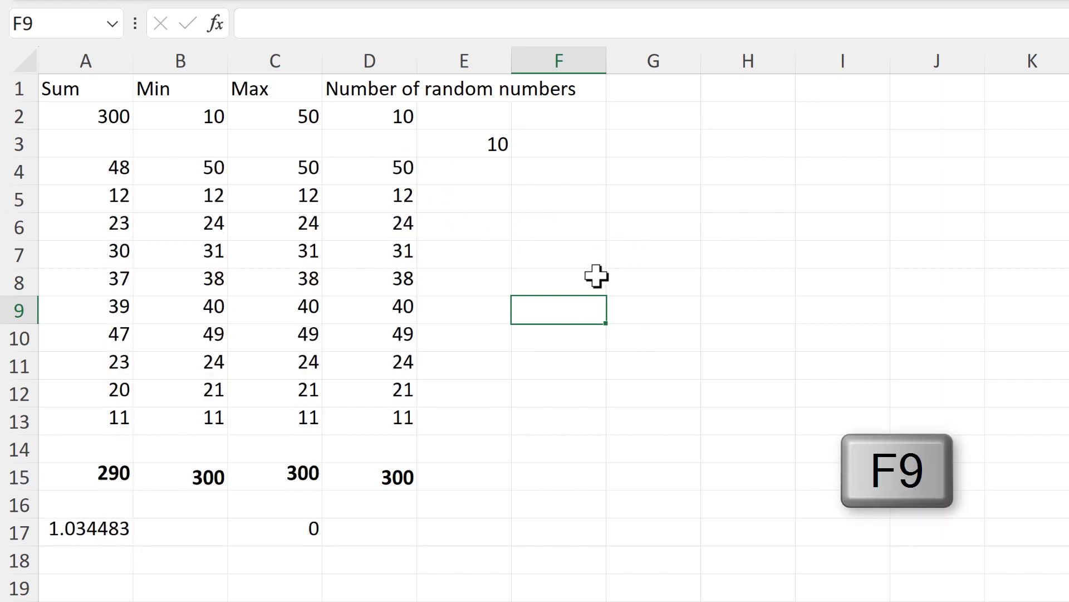
key("F9")
key("F9")
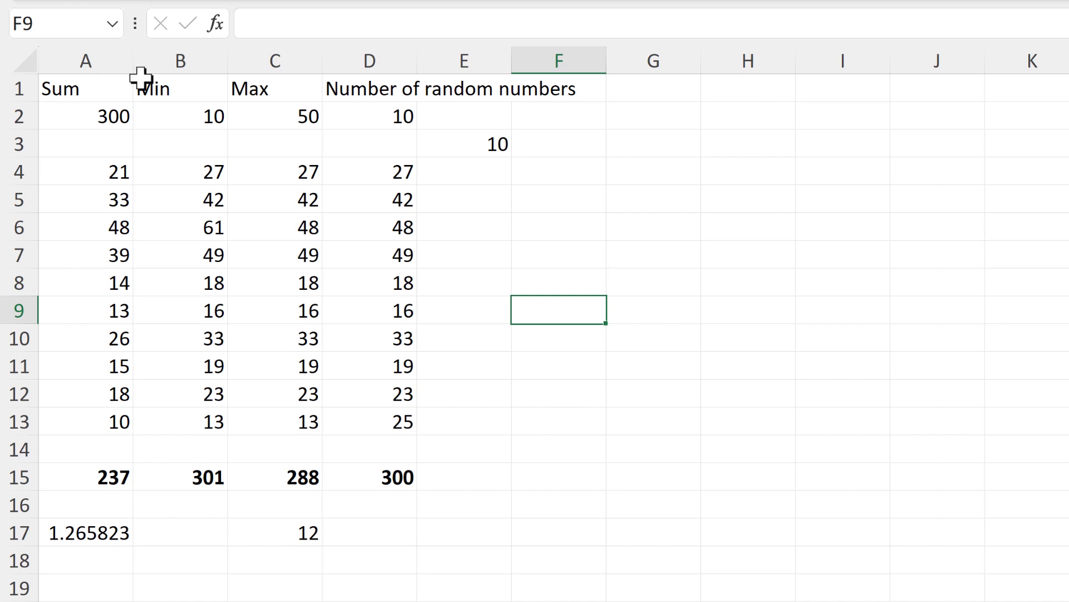
Test a Max of 20 in C2, then undo it back to 50.
left_click_drag(111, 88, 393, 117)
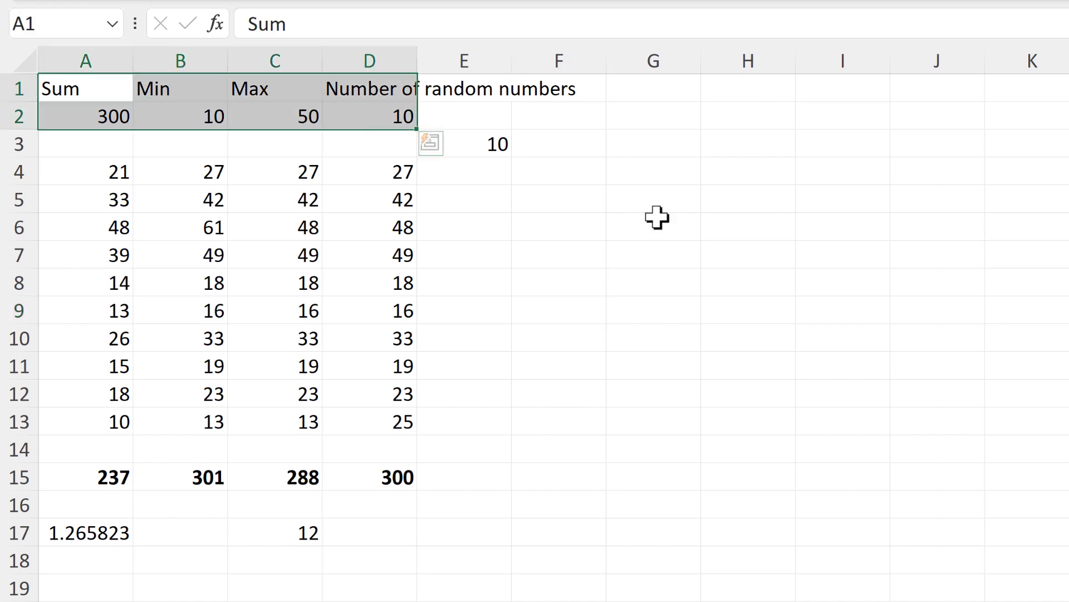
left_click(262, 108)
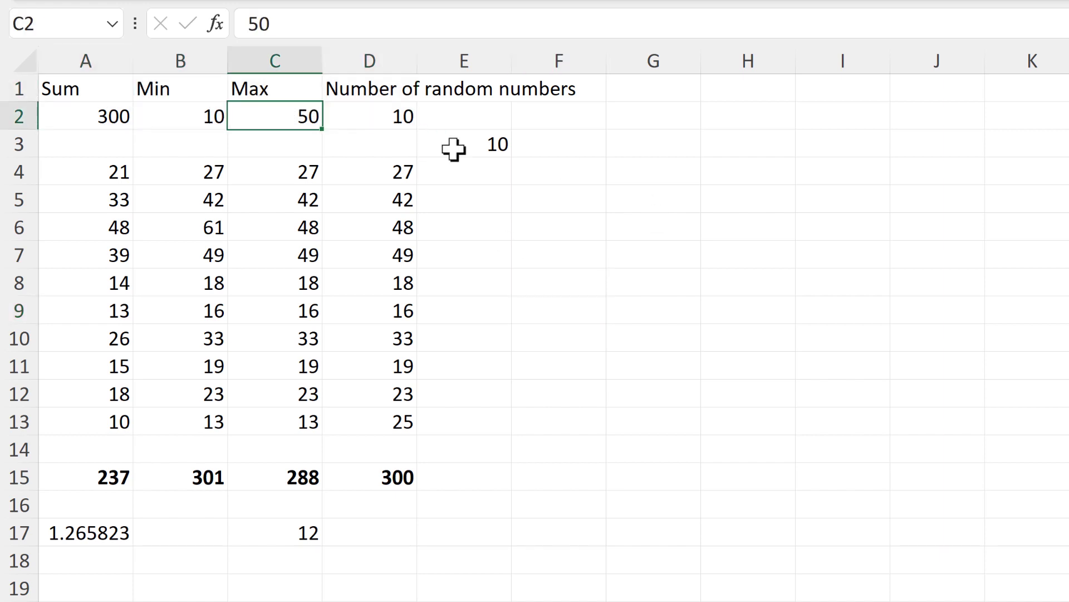
type("2")
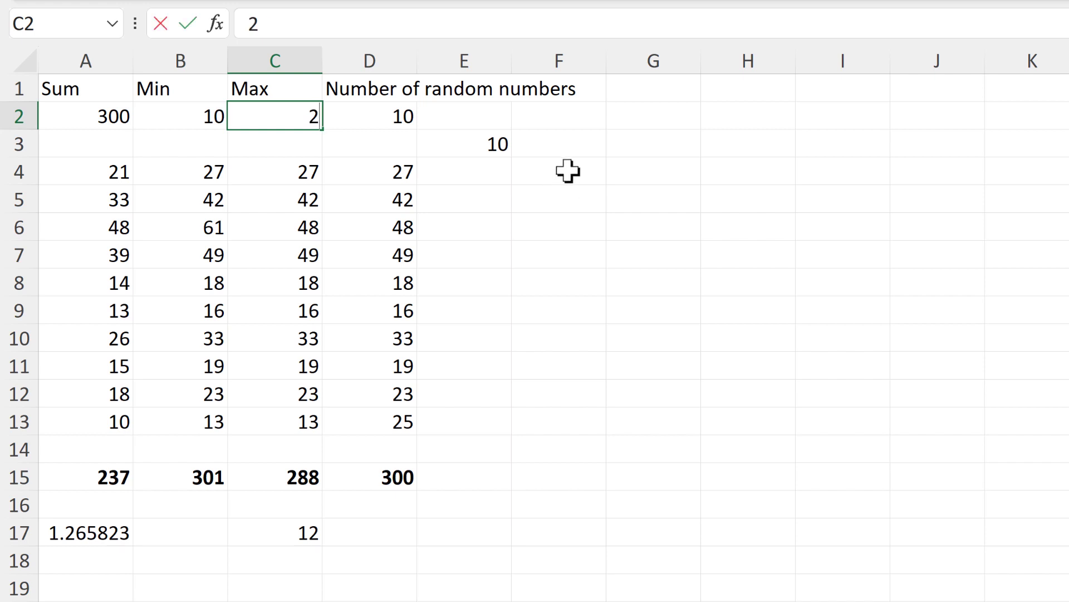
type("0")
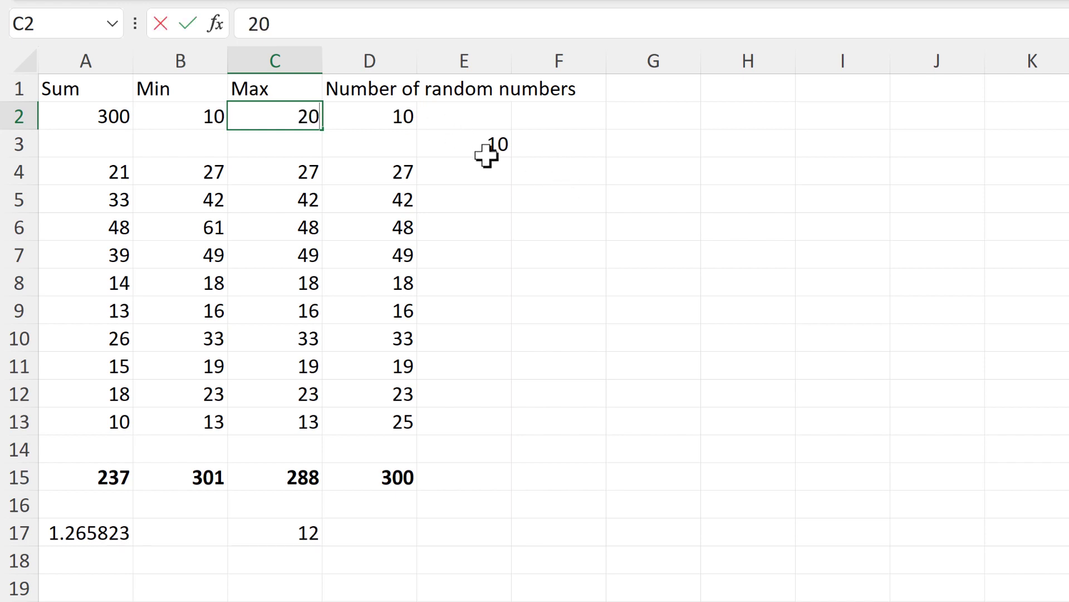
key("Return")
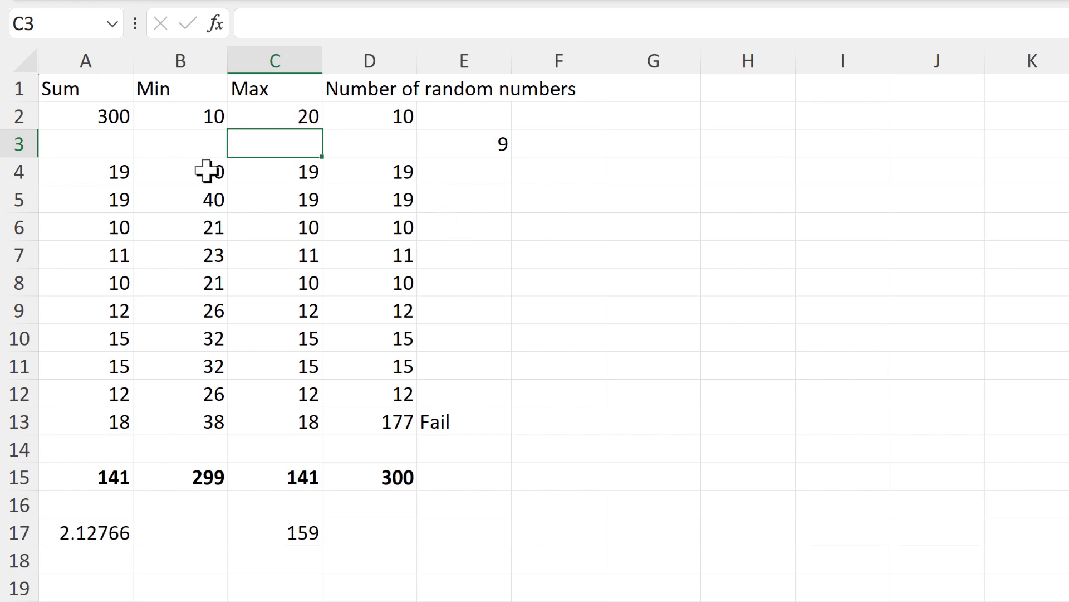
key("ctrl+z")
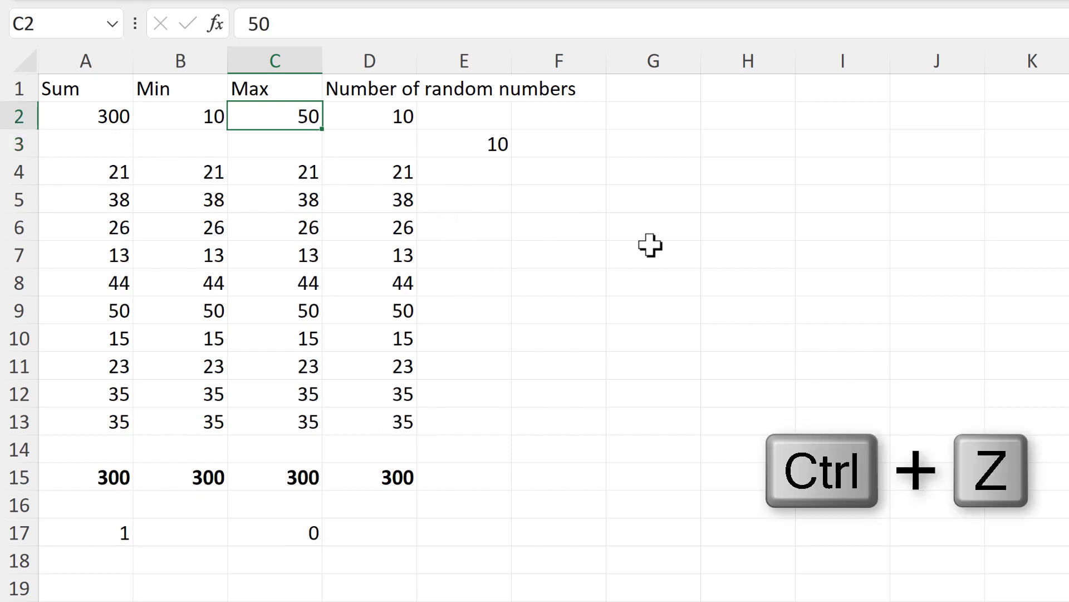
Select C4:D15 and B4:B15 to review the clamped values and totals.
left_click(579, 222)
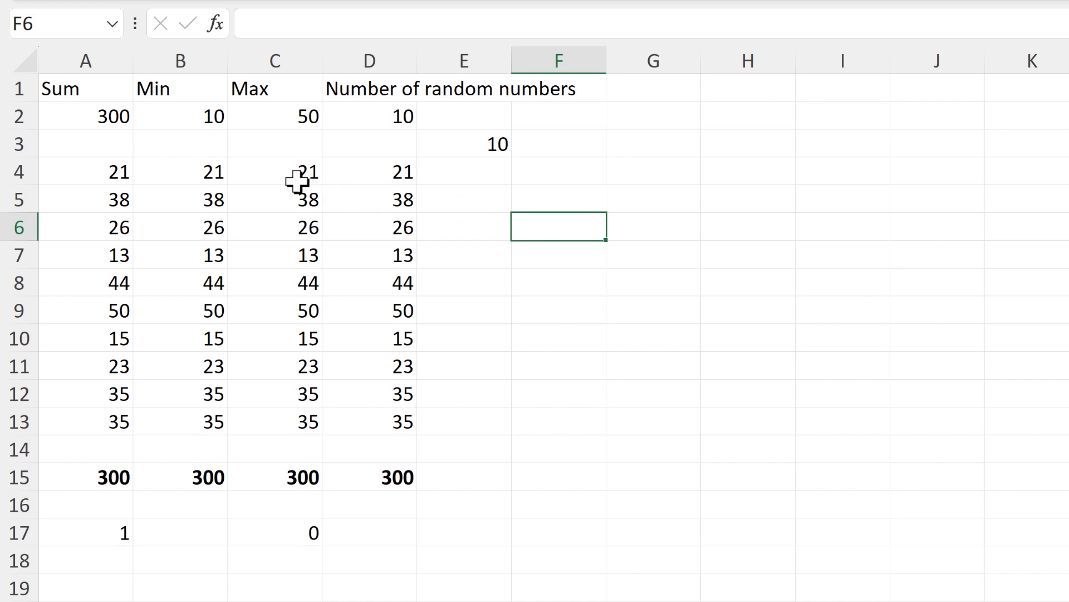
left_click_drag(295, 177, 376, 482)
left_click_drag(195, 172, 203, 480)
Recalculate the random numbers four times with F9, looking for a failing run.
left_click(569, 269)
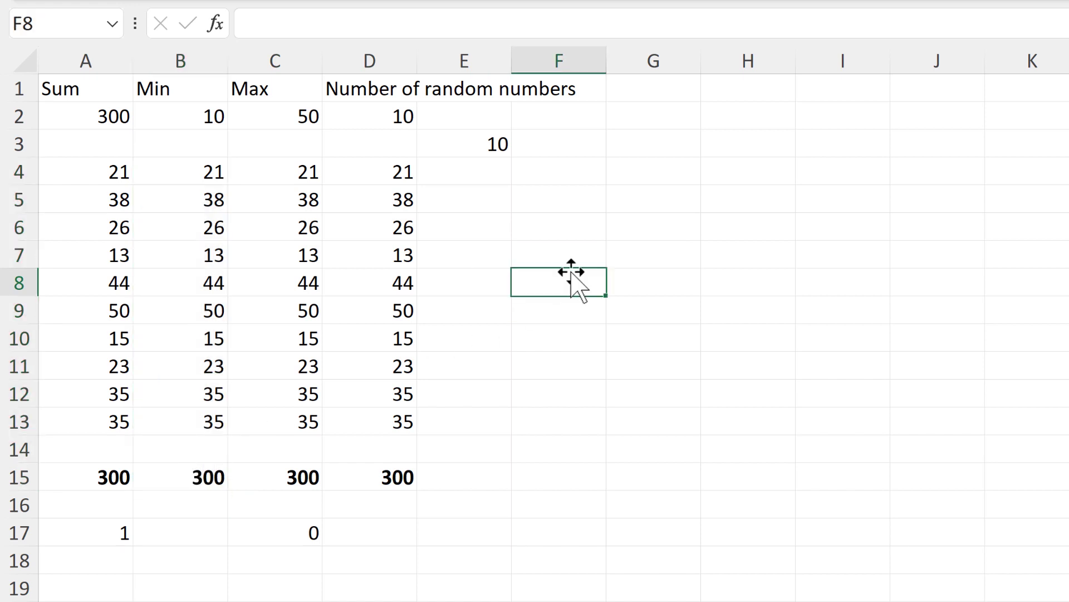
key("F9")
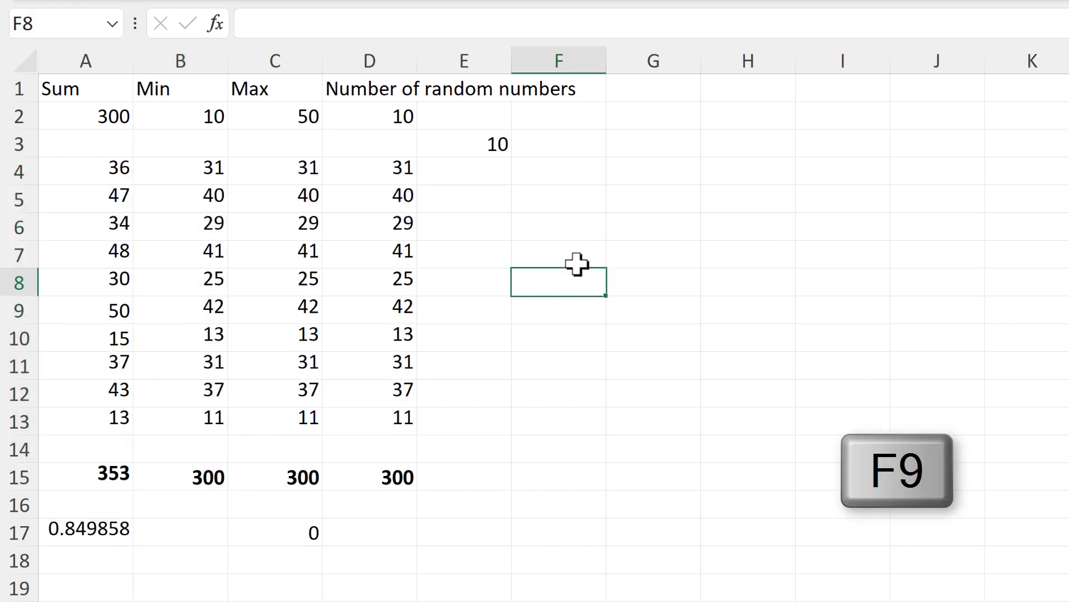
key("F9")
key("F9")
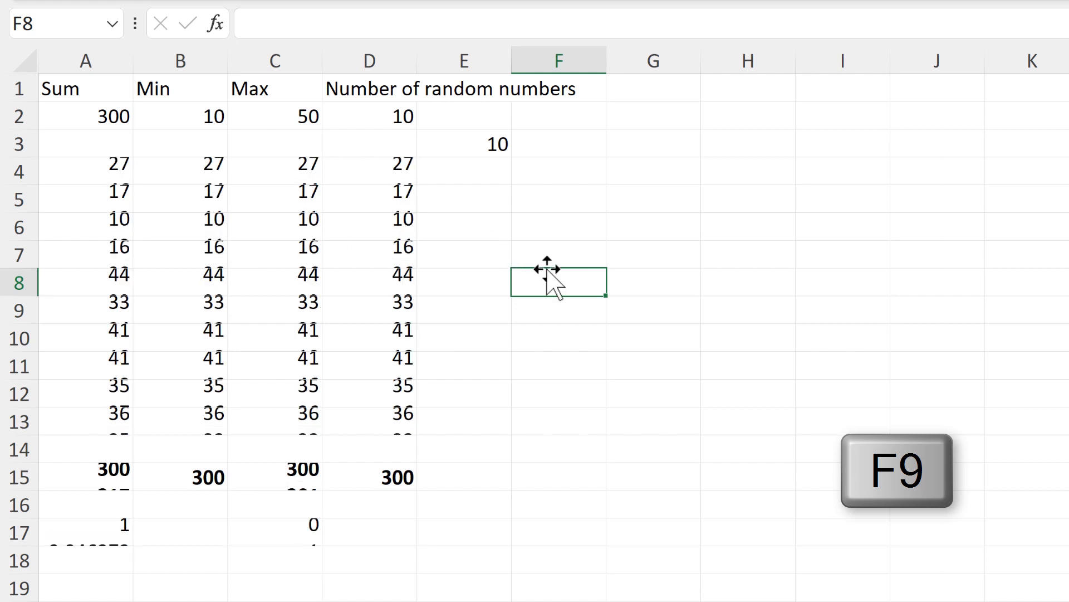
key("F9")
key("F9")
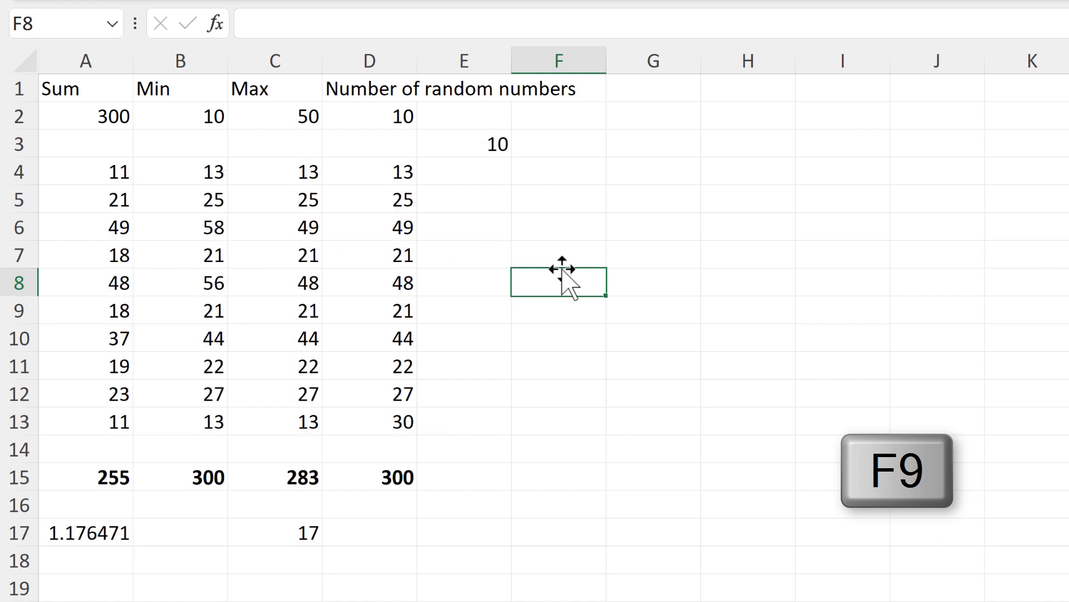
key("F9")
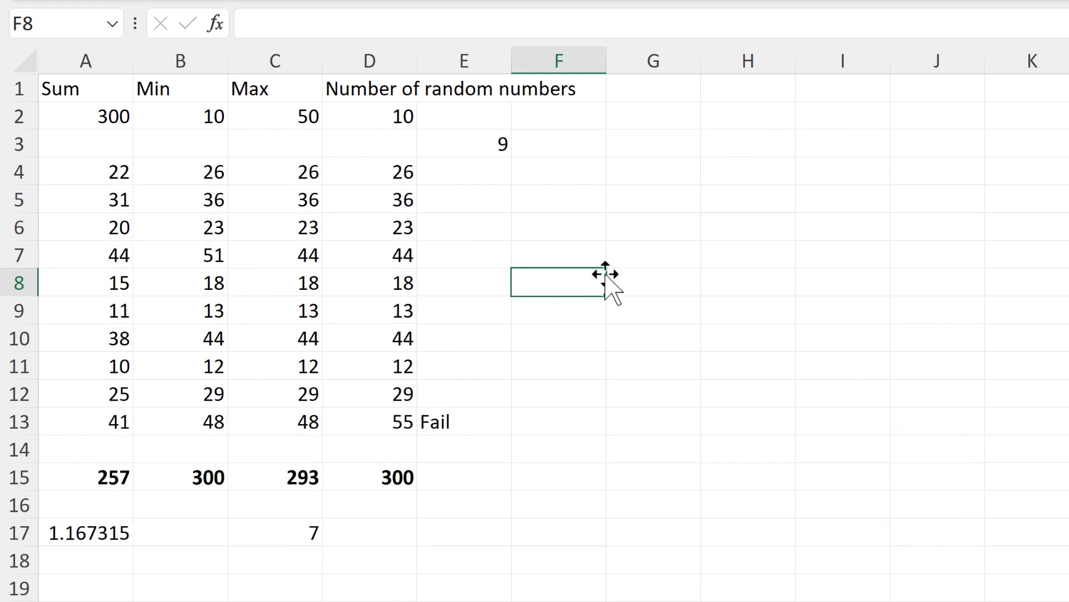